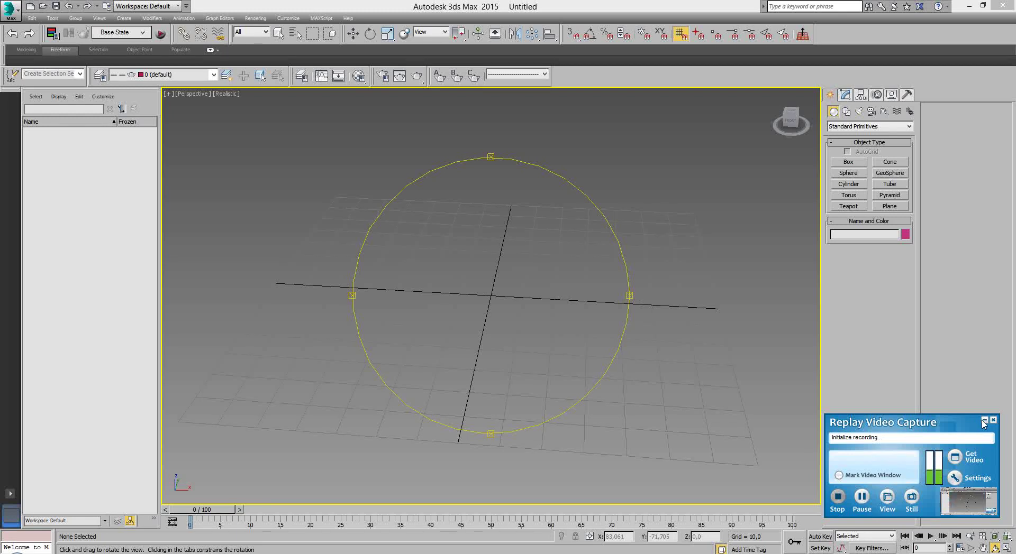
# - Orbit the Perspective view down onto the circle, then show the Create panel's Shapes (Splines) buttons
pyautogui.click(984, 421)
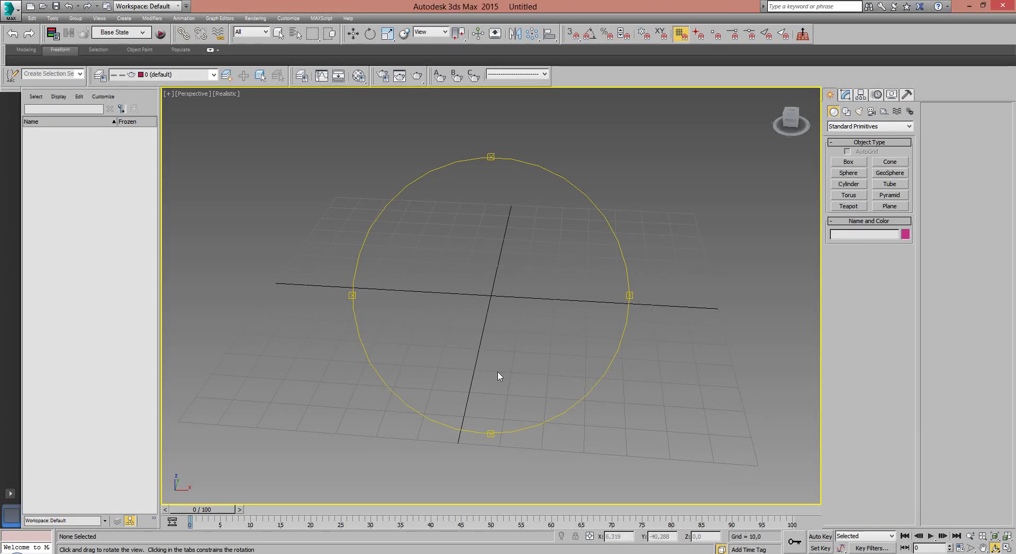
pyautogui.moveTo(476, 372); pyautogui.dragTo(482, 427)
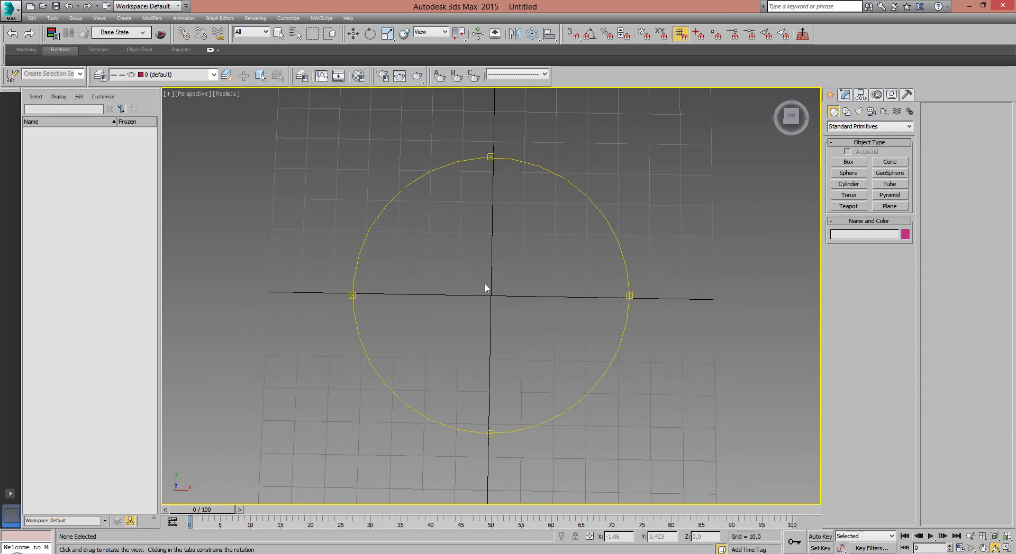
pyautogui.moveTo(424, 276)
pyautogui.mouseDown()
pyautogui.moveTo(442, 324)
pyautogui.moveTo(427, 333)
pyautogui.moveTo(443, 320)
pyautogui.mouseUp()
pyautogui.moveTo(419, 282); pyautogui.dragTo(418, 253)
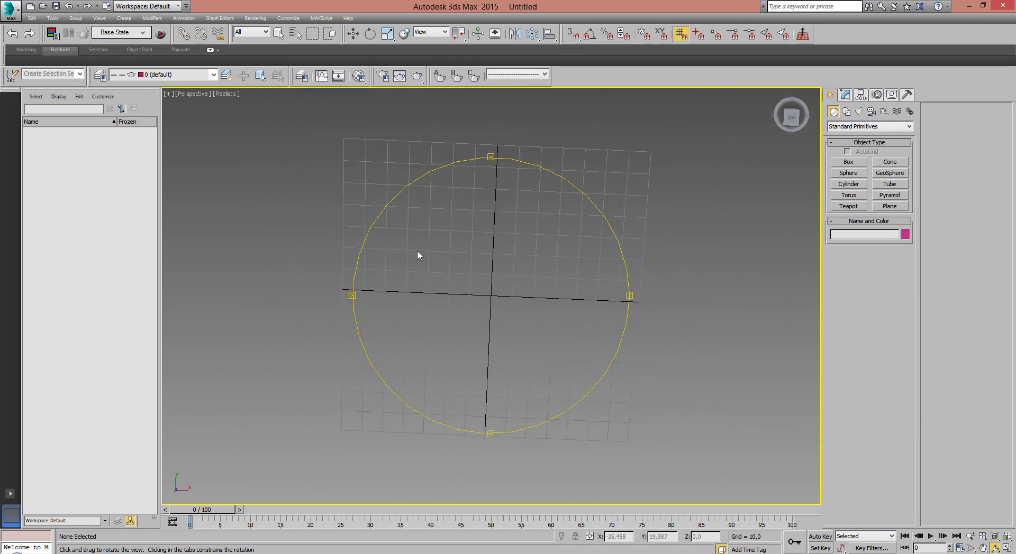
pyautogui.moveTo(411, 300)
pyautogui.mouseDown()
pyautogui.moveTo(490, 374)
pyautogui.moveTo(501, 316)
pyautogui.moveTo(487, 299)
pyautogui.mouseUp()
pyautogui.moveTo(477, 348)
pyautogui.mouseDown()
pyautogui.moveTo(478, 310)
pyautogui.moveTo(483, 317)
pyautogui.mouseUp()
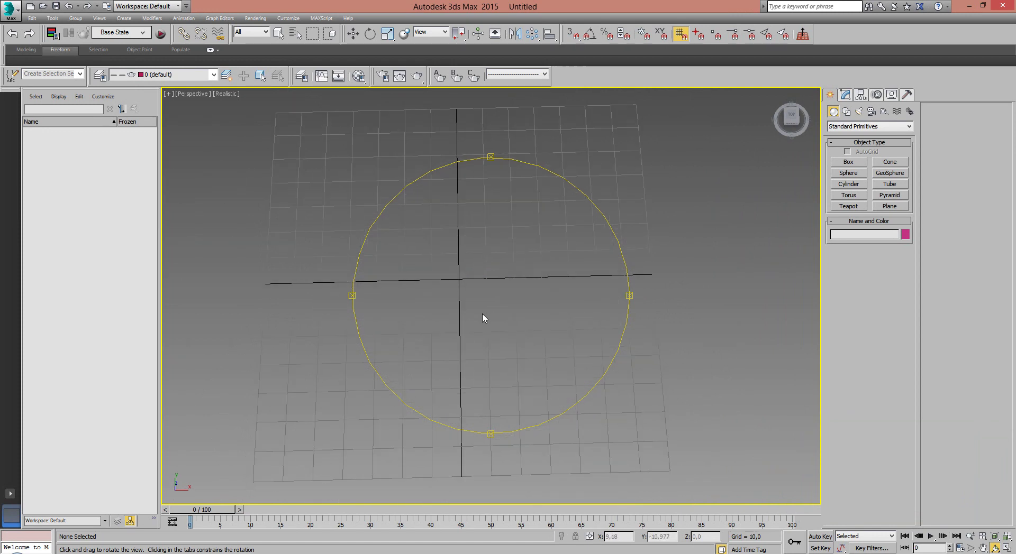
pyautogui.click(845, 111)
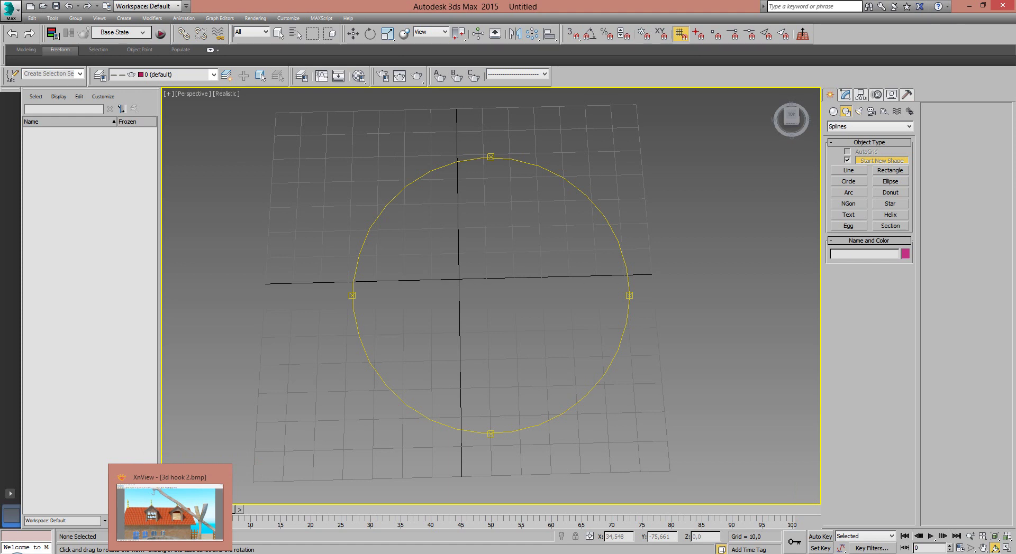
pyautogui.moveTo(170, 548)
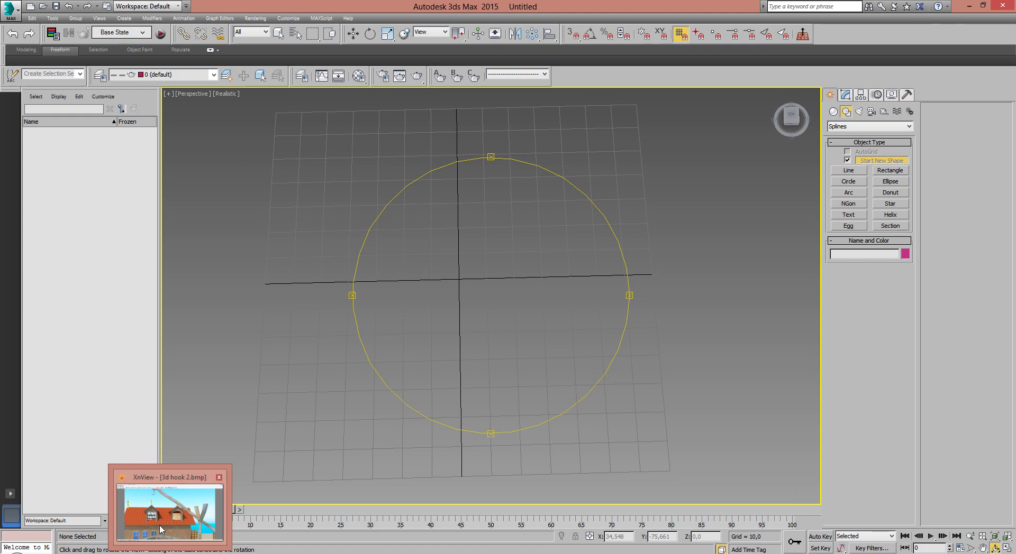
pyautogui.click(162, 529)
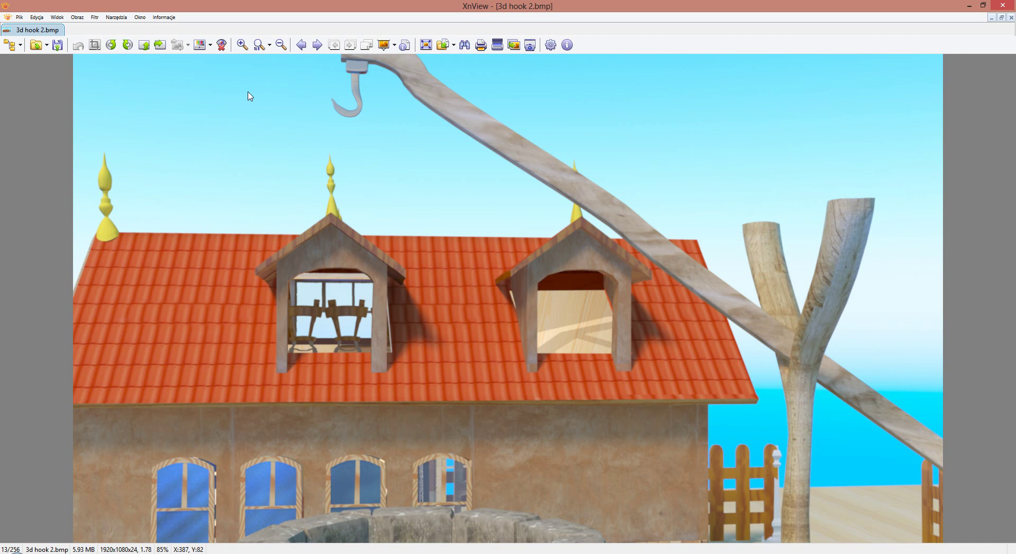
pyautogui.click(281, 46)
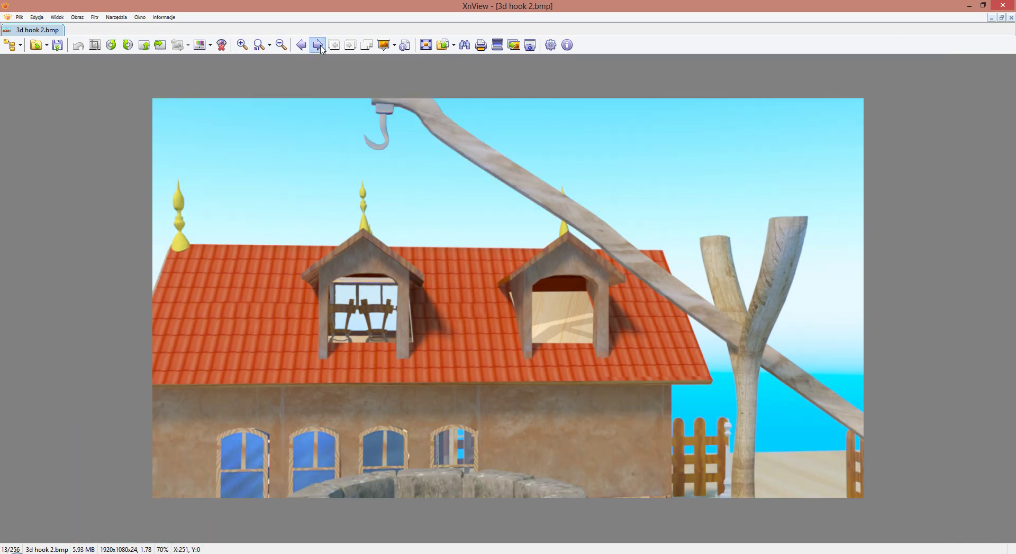
pyautogui.click(318, 45)
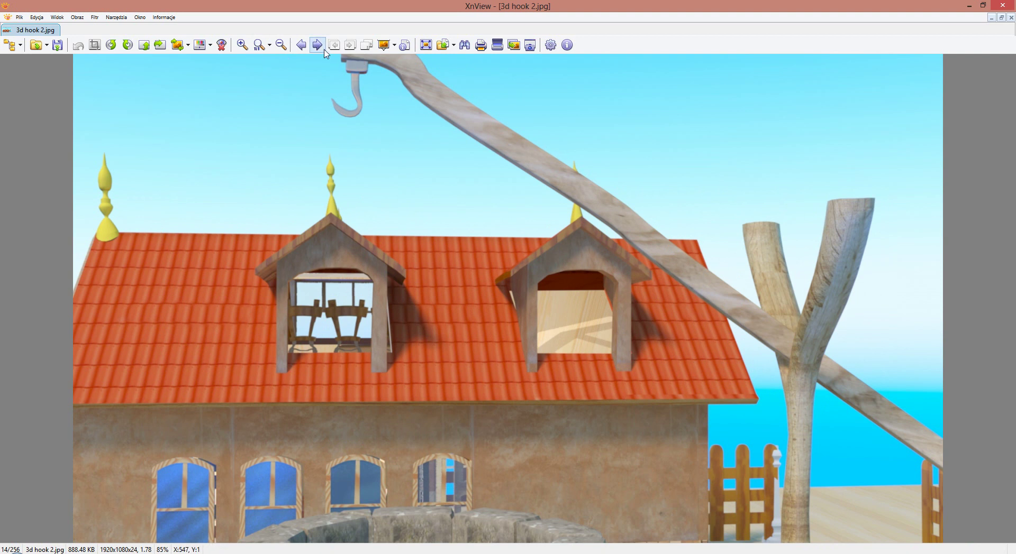
pyautogui.click(318, 45)
pyautogui.click(317, 45)
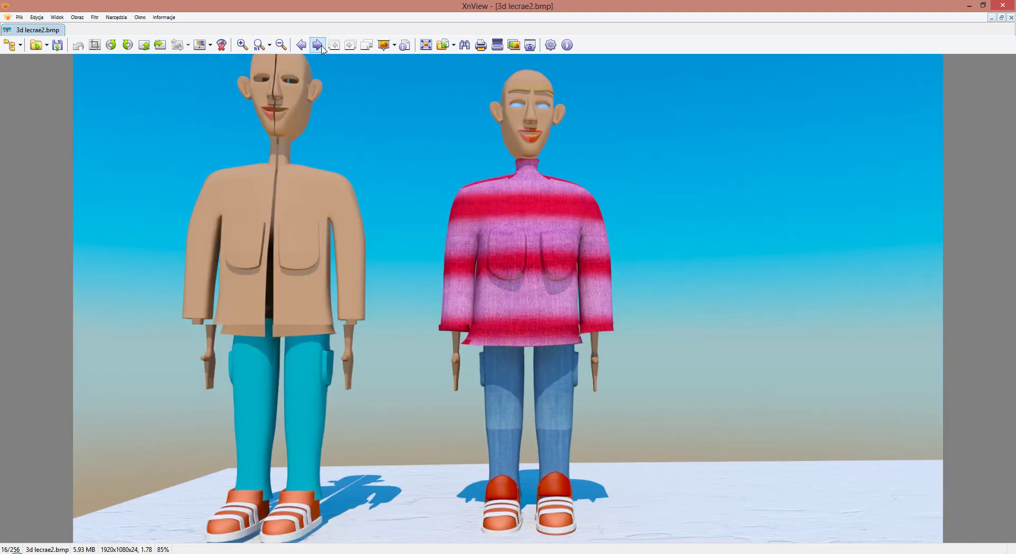
pyautogui.click(318, 45)
pyautogui.click(319, 46)
pyautogui.click(319, 45)
pyautogui.click(319, 46)
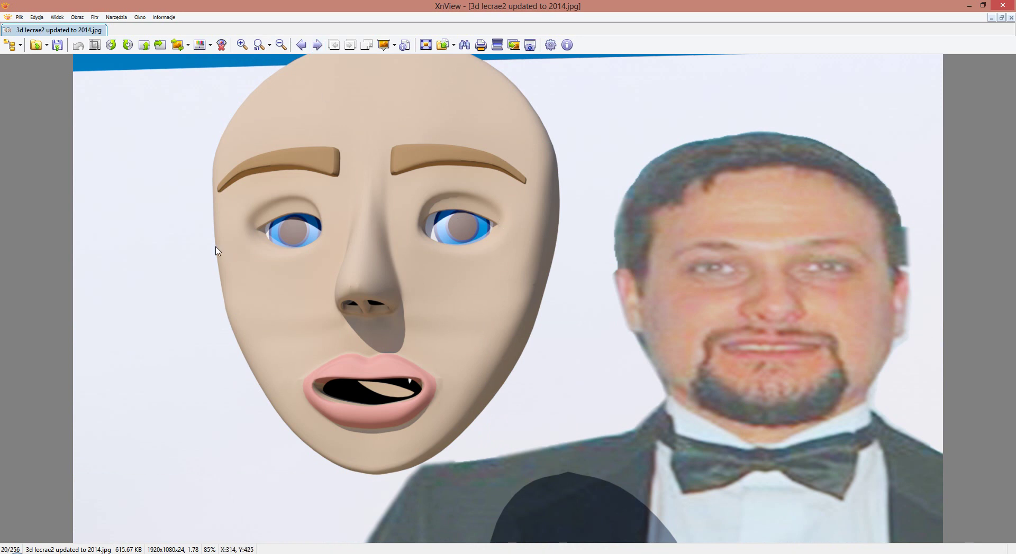
pyautogui.click(969, 7)
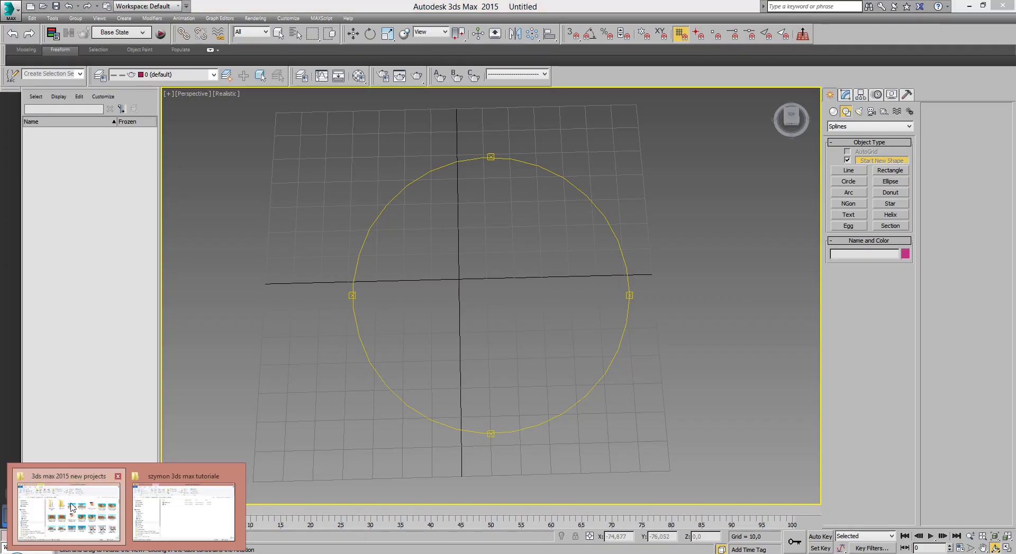
pyautogui.click(69, 507)
pyautogui.scroll(-5, 527, 377)
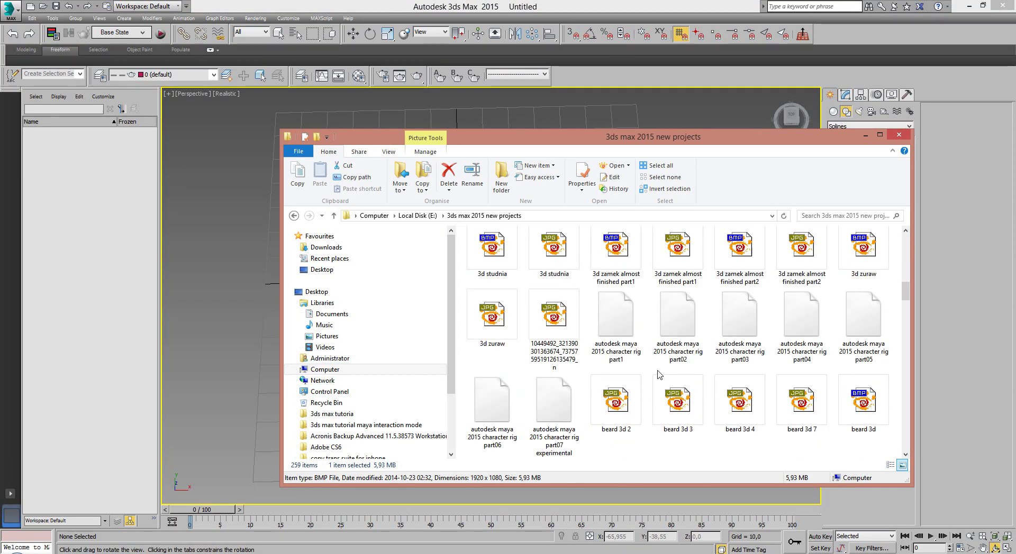
pyautogui.doubleClick(501, 328)
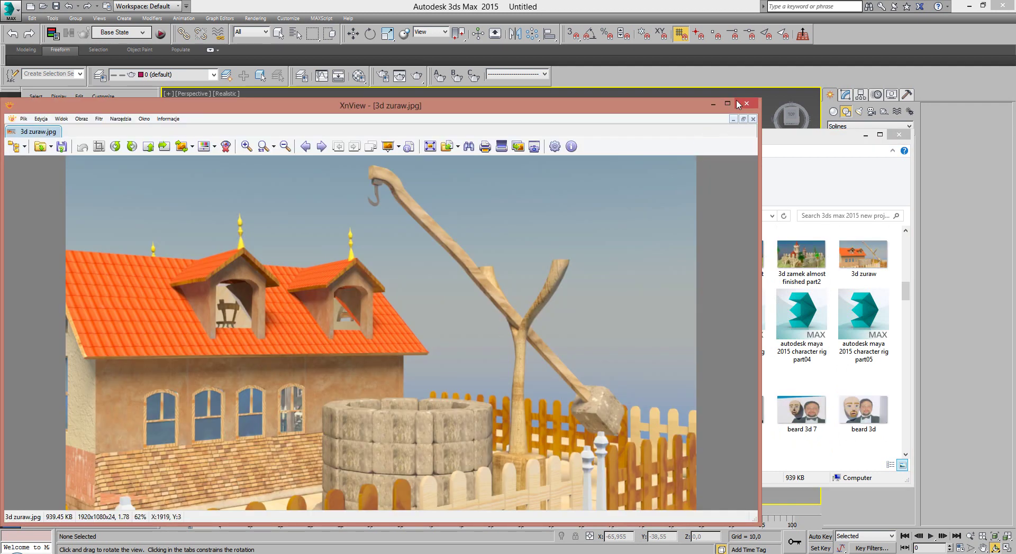
pyautogui.click(728, 104)
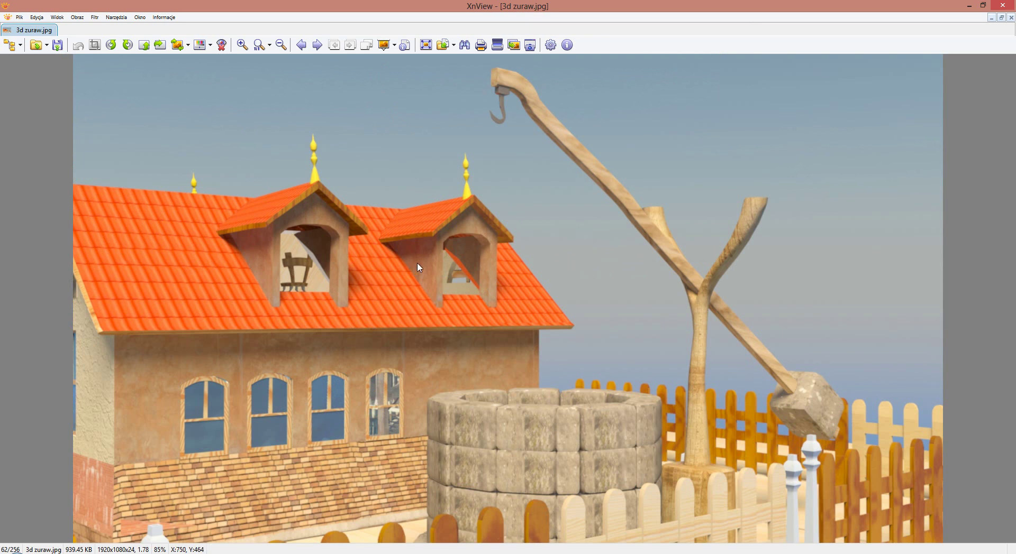
pyautogui.click(1007, 6)
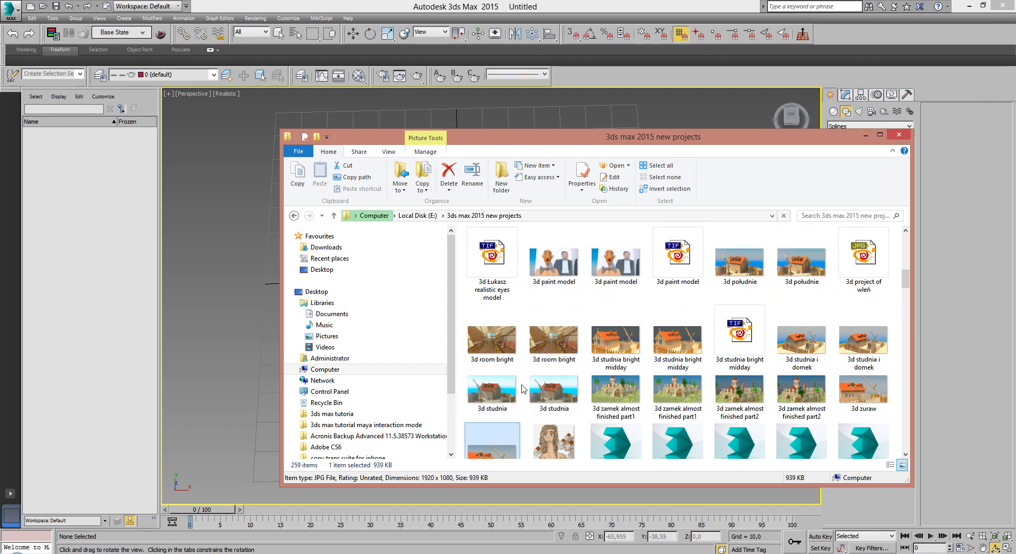
pyautogui.click(617, 341)
pyautogui.doubleClick(617, 340)
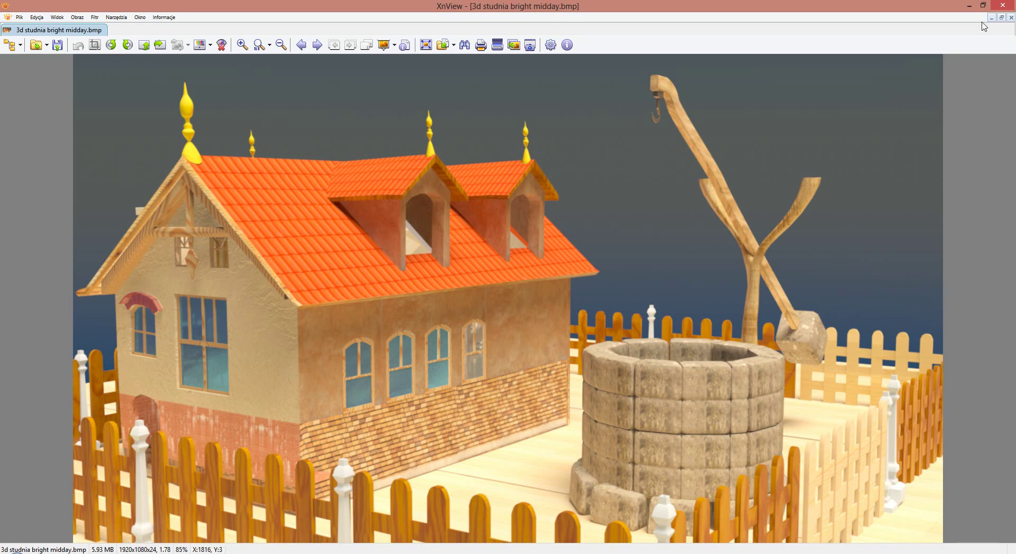
pyautogui.click(1001, 9)
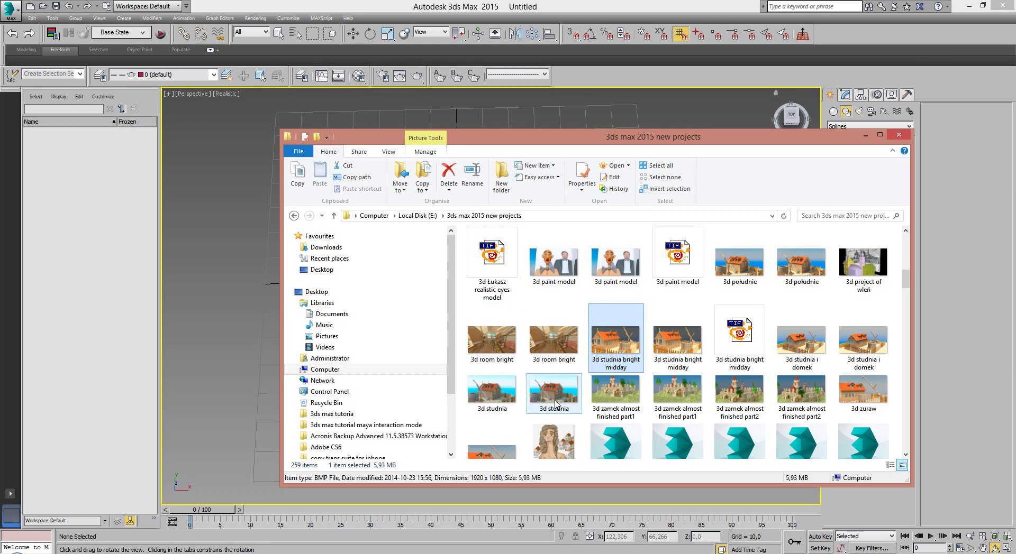
pyautogui.click(670, 351)
pyautogui.doubleClick(866, 328)
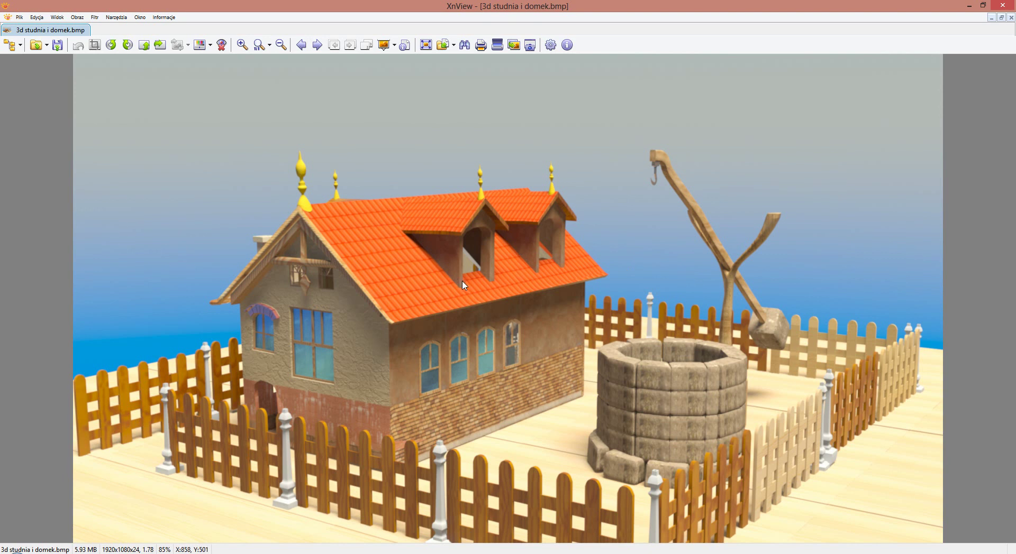
pyautogui.click(970, 5)
pyautogui.click(868, 106)
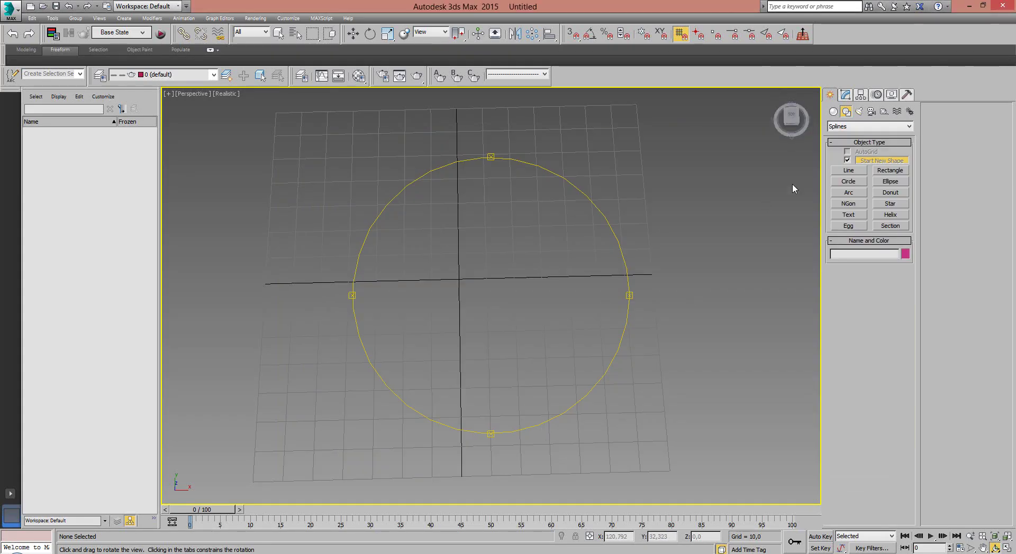
# - Draw an S-shaped Bezier Line spline with AutoGrid on, rising upward from a grid point
pyautogui.click(848, 168)
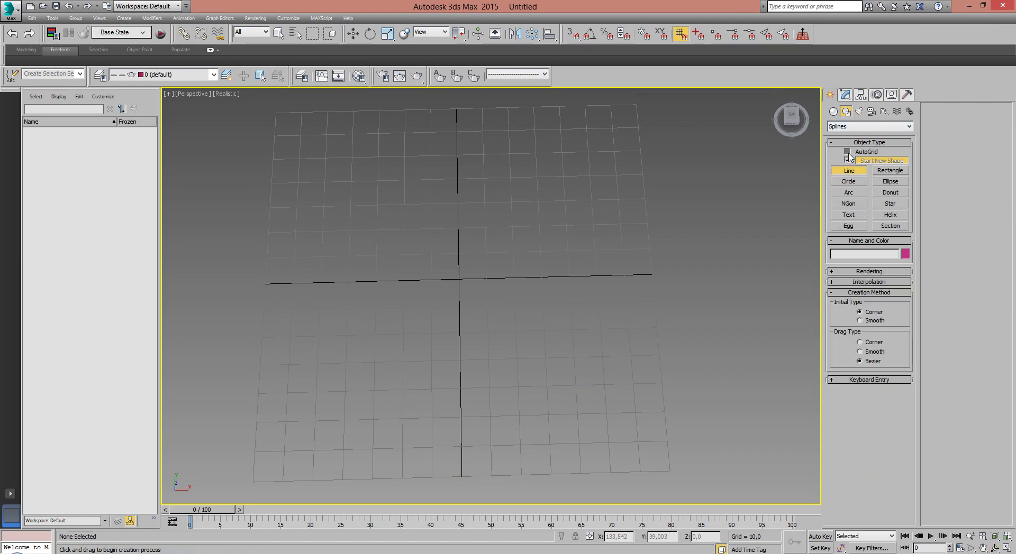
pyautogui.click(847, 152)
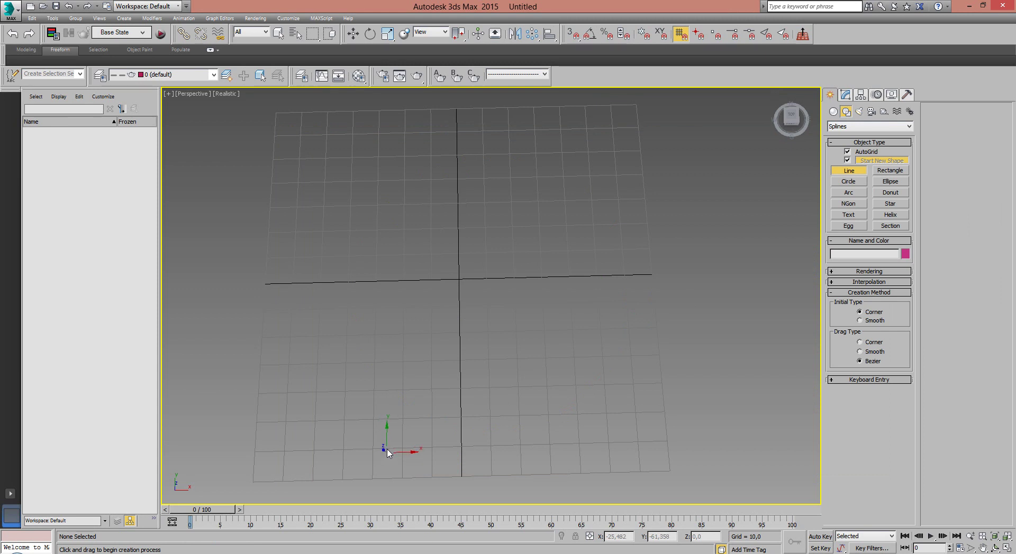
pyautogui.keyDown('alt'); pyautogui.moveTo(423, 439); pyautogui.dragTo(418, 458, button='middle'); pyautogui.keyUp('alt')
pyautogui.click(420, 461)
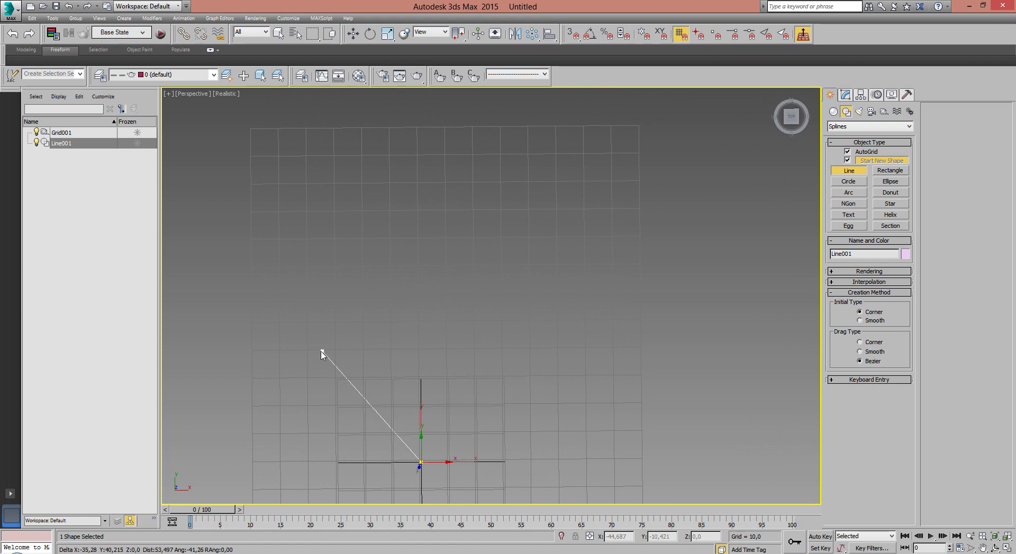
pyautogui.moveTo(317, 347)
pyautogui.keyDown('alt'); pyautogui.mouseDown(button='middle')
pyautogui.moveTo(333, 316)
pyautogui.moveTo(323, 347)
pyautogui.mouseUp(button='middle'); pyautogui.keyUp('alt')
pyautogui.moveTo(327, 341); pyautogui.dragTo(329, 280)
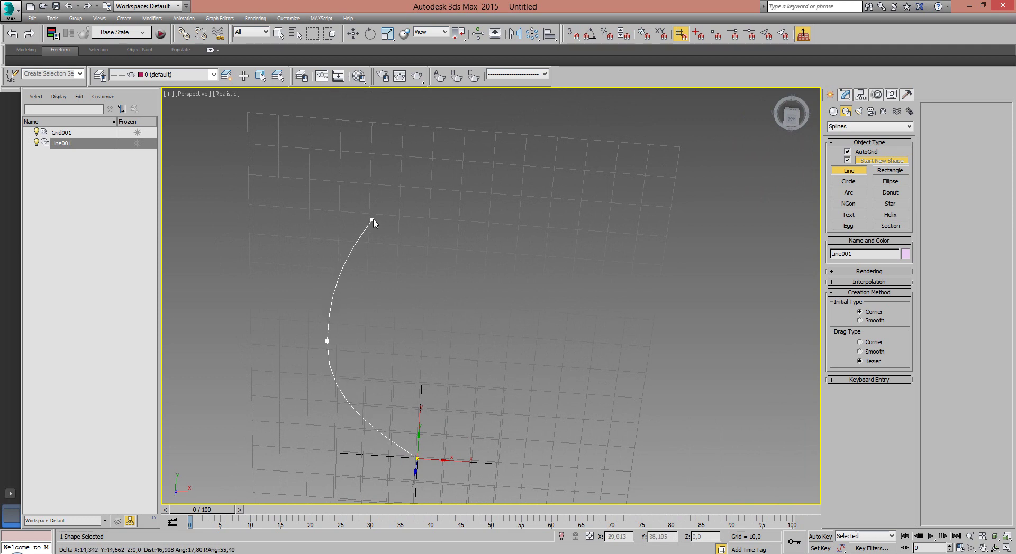
pyautogui.moveTo(432, 195); pyautogui.dragTo(436, 177)
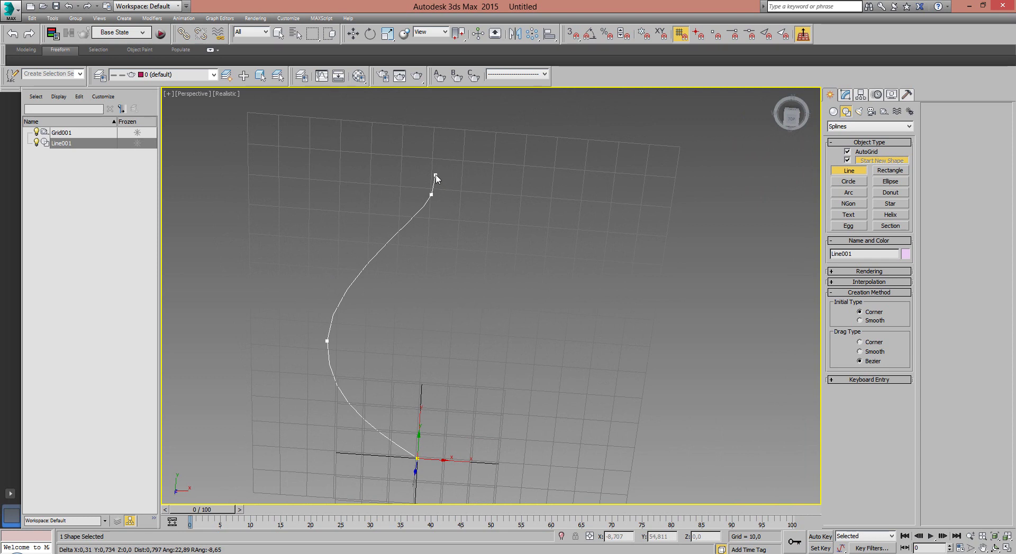
pyautogui.rightClick(445, 180)
# - Exit line drawing, go to the Modify panel and activate Select and Move
pyautogui.rightClick(453, 200)
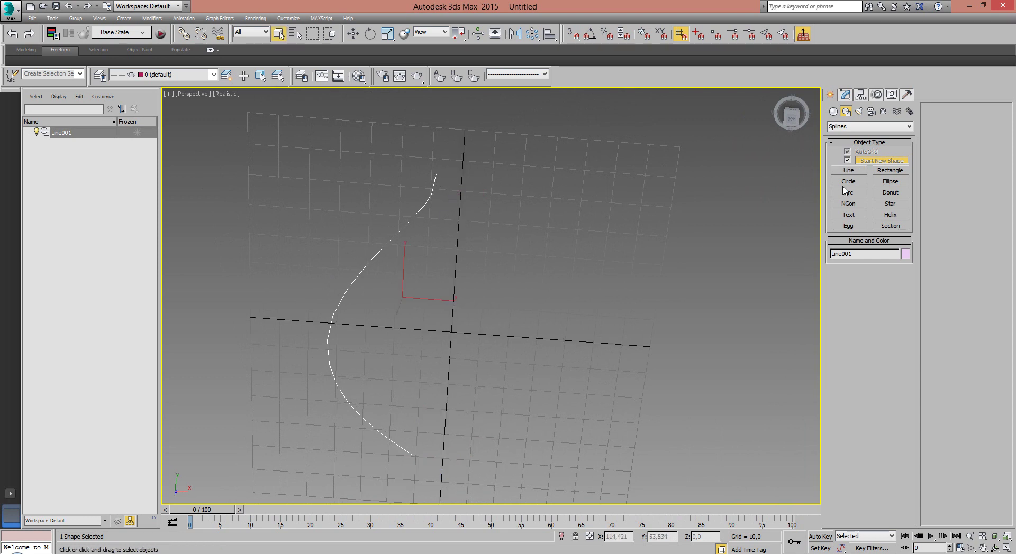
pyautogui.click(845, 94)
pyautogui.click(352, 35)
# - Open Mirror from the quad menu and cancel it, then expand Line in the modifier stack
pyautogui.rightClick(436, 208)
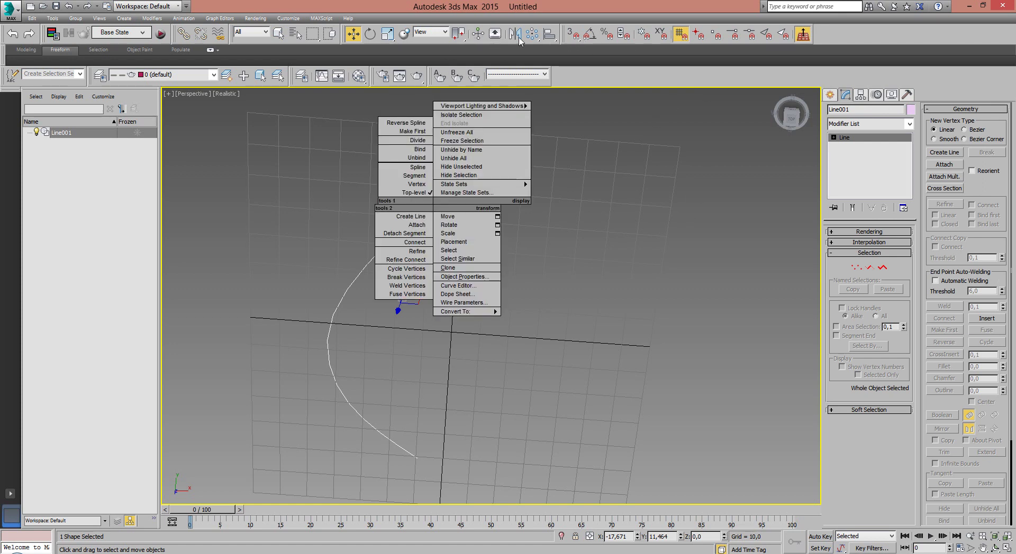
pyautogui.click(517, 38)
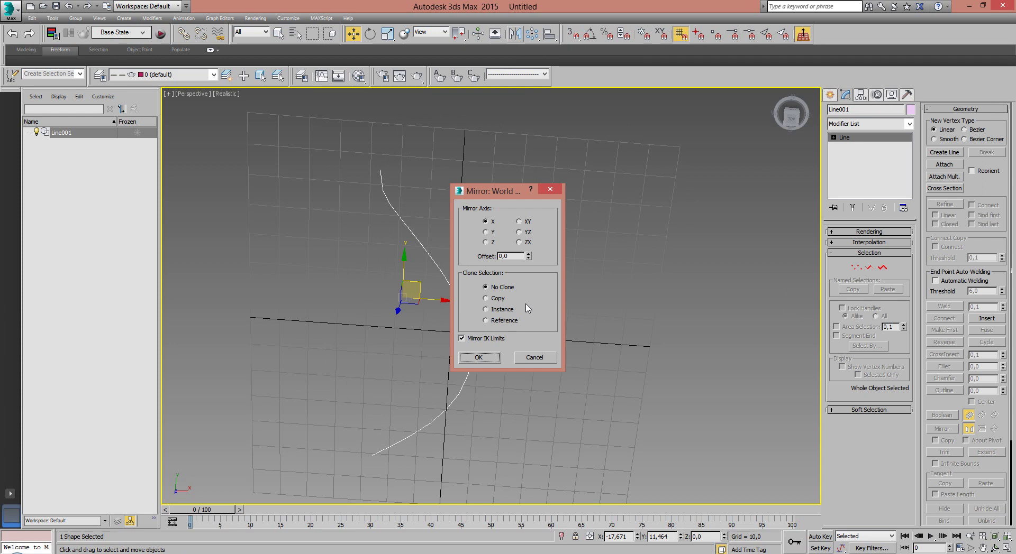
pyautogui.click(533, 357)
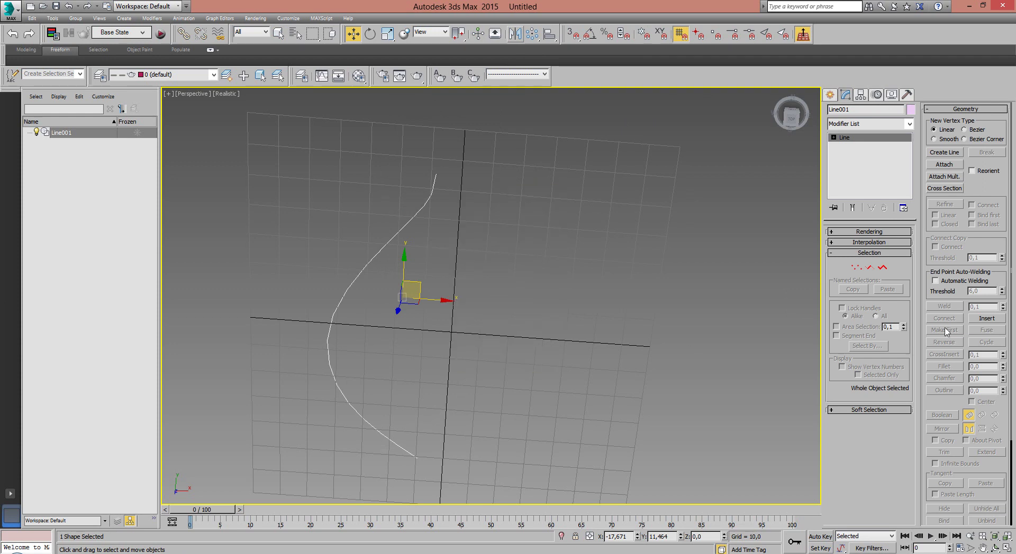
pyautogui.click(833, 137)
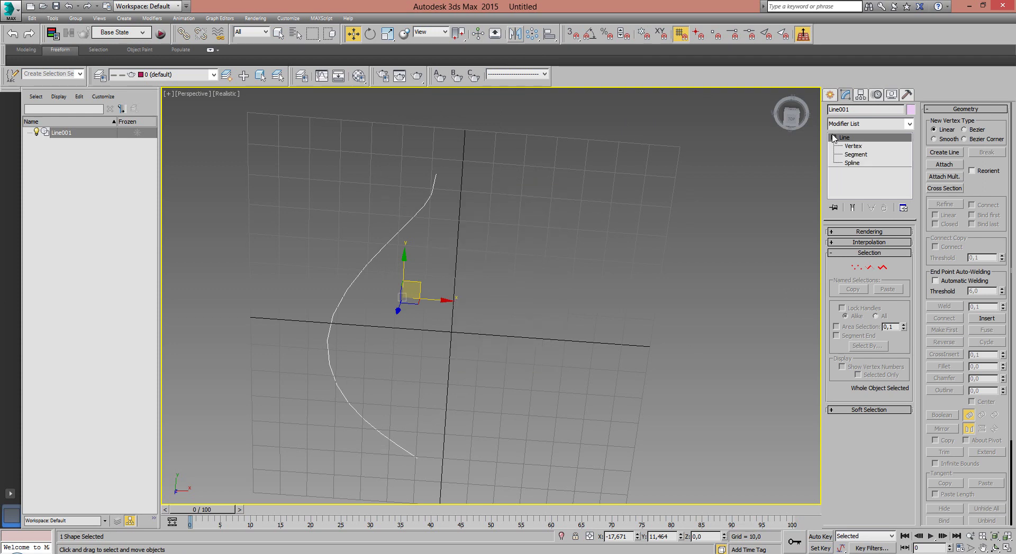
# - At Spline level, mirror a horizontal copy of the curve and drag it right into a teardrop
pyautogui.click(852, 163)
pyautogui.click(382, 257)
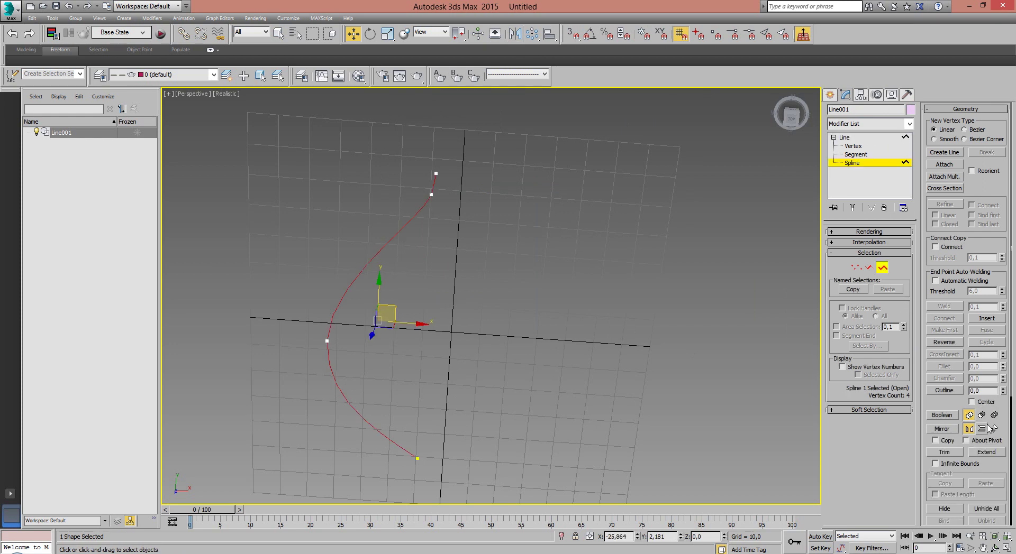
pyautogui.scroll(-5, 955, 397)
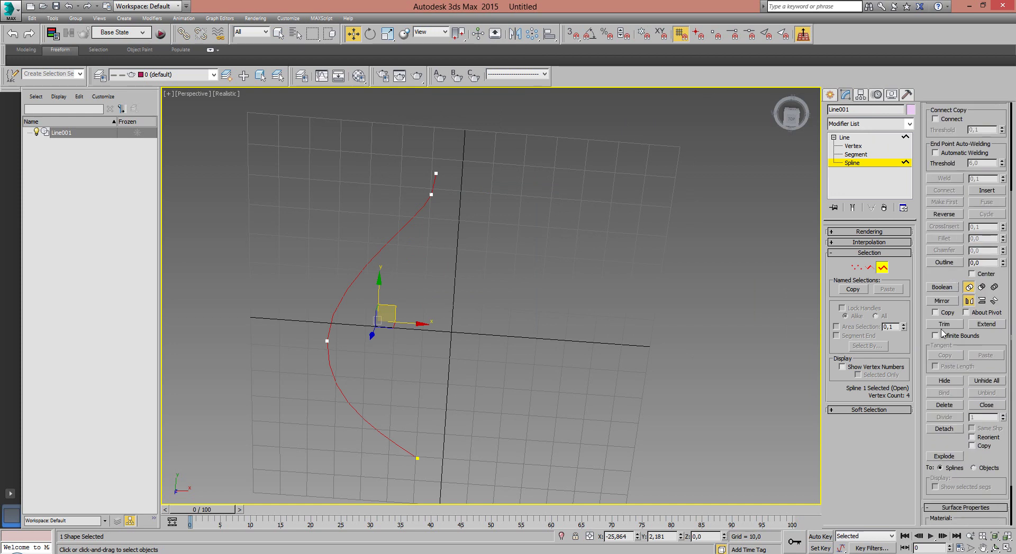
pyautogui.click(969, 301)
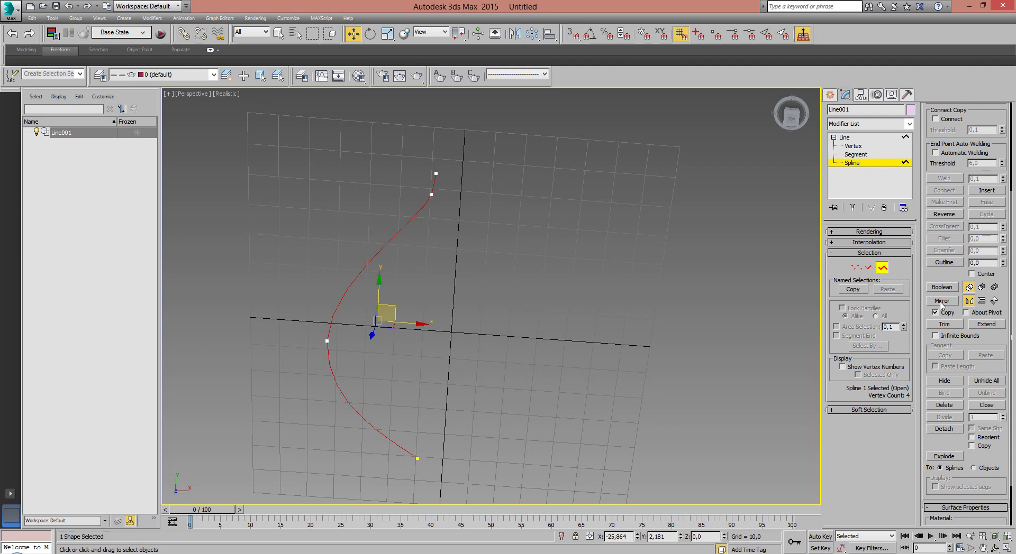
pyautogui.click(941, 303)
pyautogui.moveTo(412, 330); pyautogui.dragTo(515, 337)
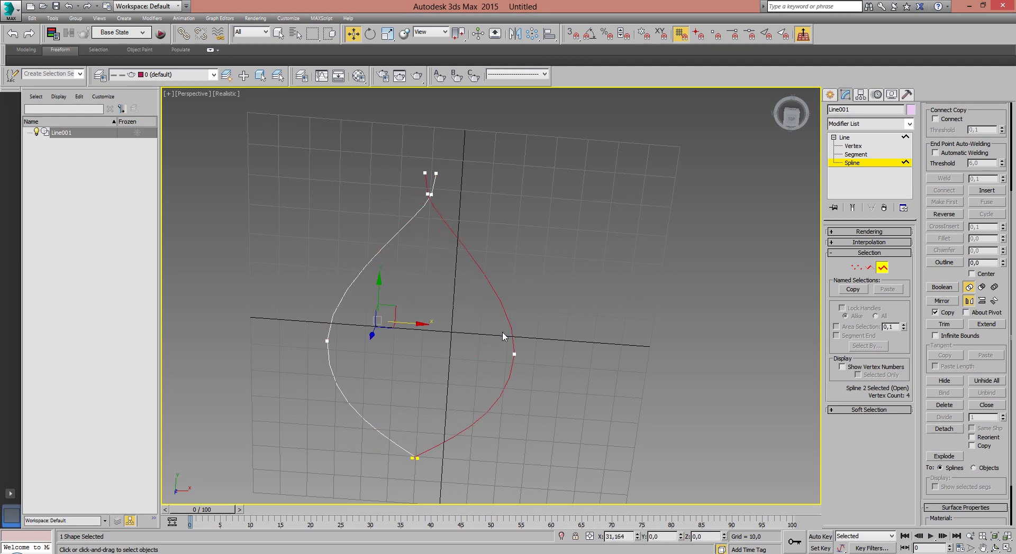
# - Switch to Vertex level and select the outline's two top endpoints
pyautogui.click(861, 154)
pyautogui.click(852, 146)
pyautogui.moveTo(450, 177); pyautogui.dragTo(450, 177)
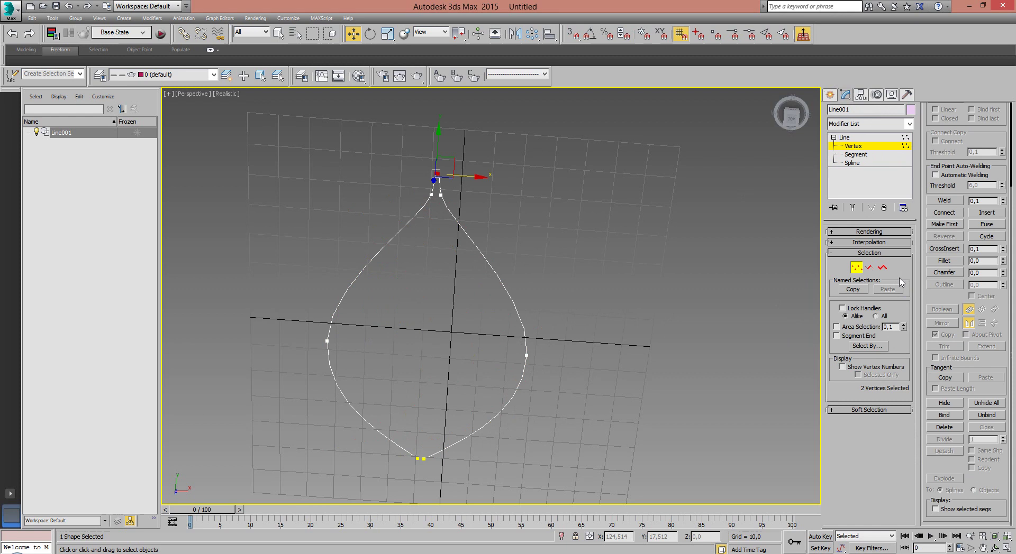
# - Raise the Weld threshold and weld the top endpoints and the bottom endpoints together
pyautogui.scroll(3, 959, 314)
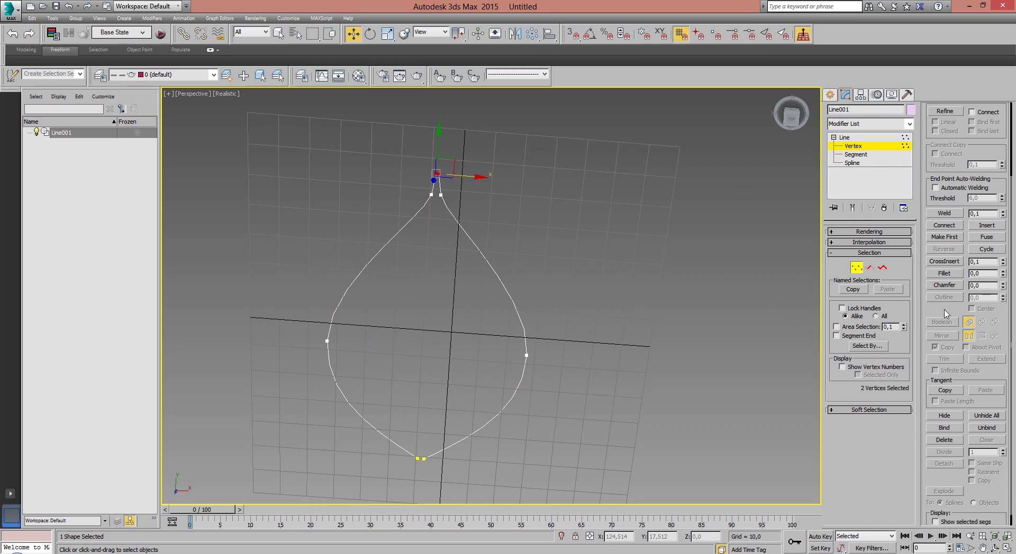
pyautogui.moveTo(1000, 242); pyautogui.dragTo(1003, 238)
pyautogui.click(949, 241)
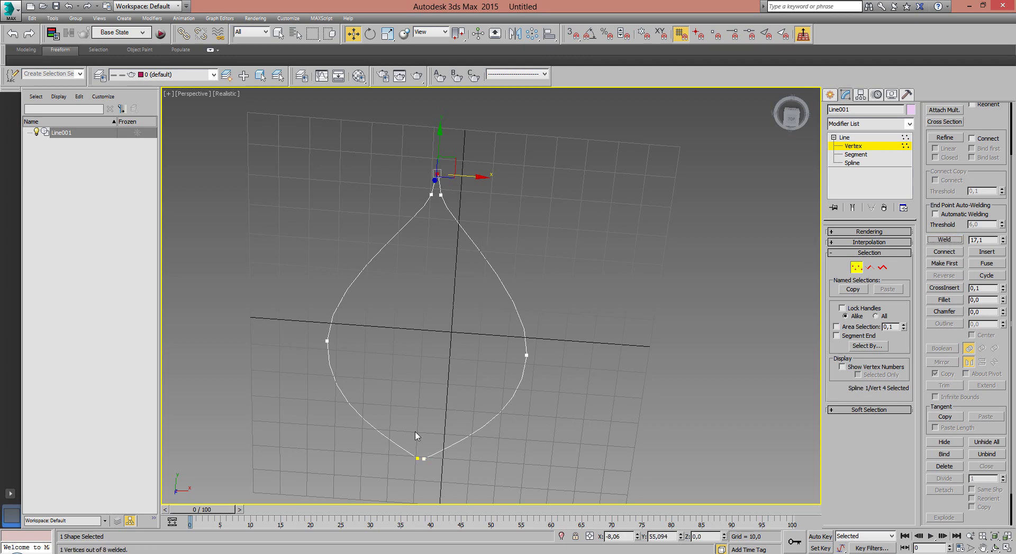
pyautogui.moveTo(404, 446); pyautogui.dragTo(452, 483)
pyautogui.click(936, 242)
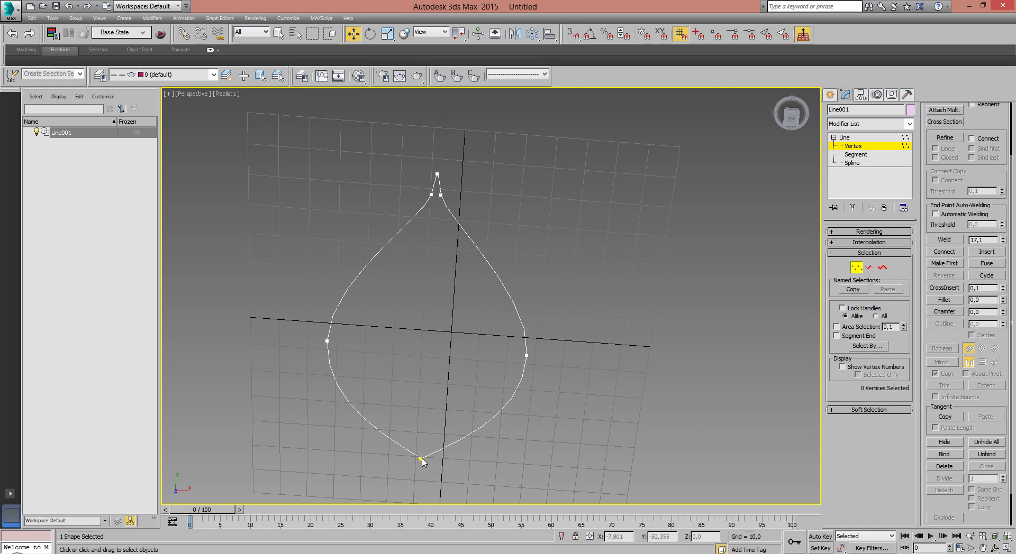
# - Select the top tip vertex and Break it apart
pyautogui.moveTo(453, 179); pyautogui.dragTo(454, 180)
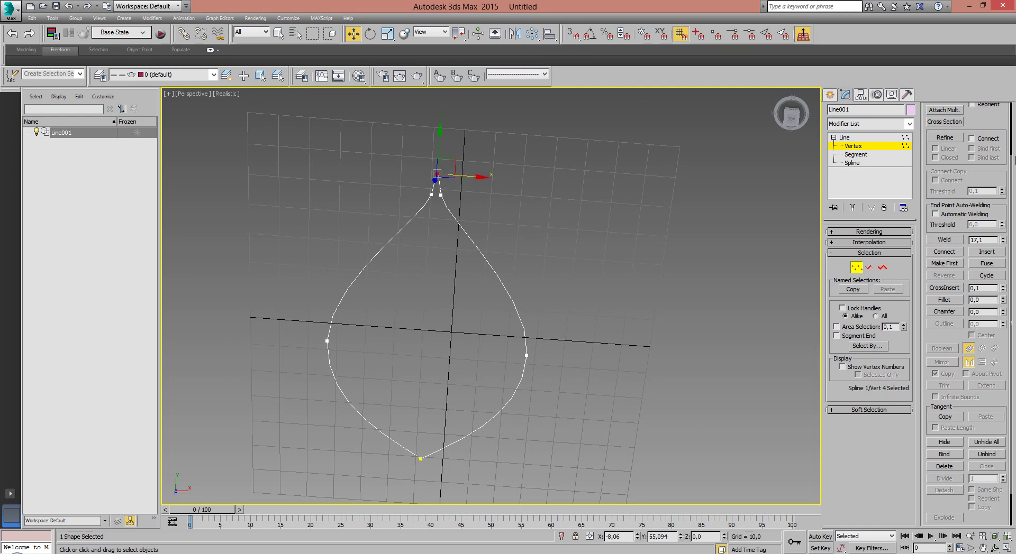
pyautogui.scroll(5, 991, 170)
pyautogui.click(990, 154)
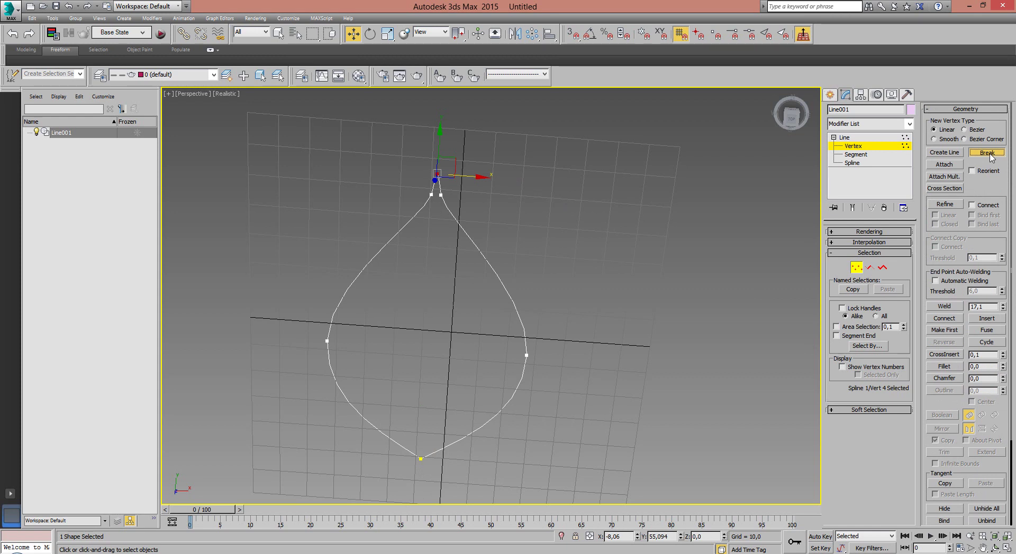
pyautogui.click(988, 153)
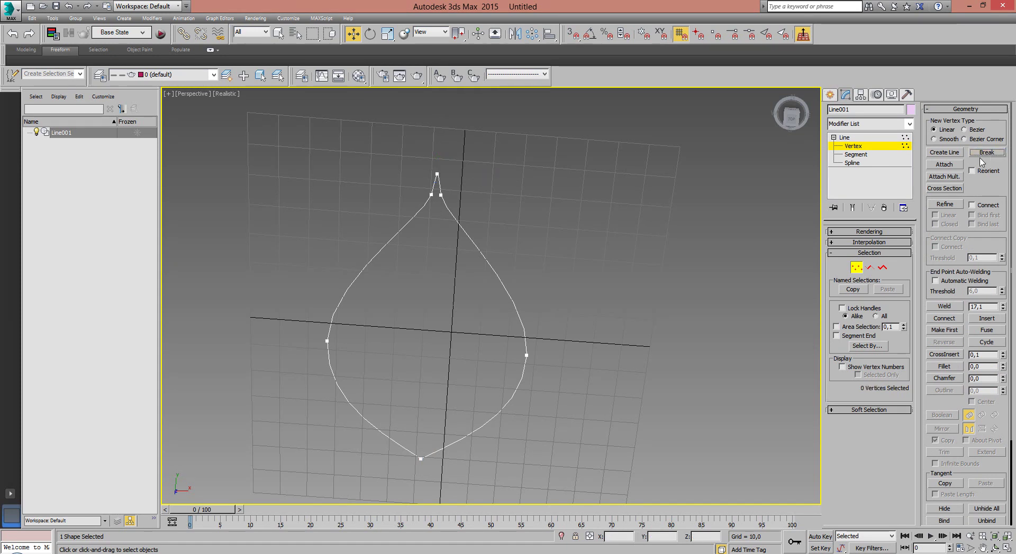
# - Break the bottom vertex, Connect a rib from tip to base, and Refine a vertex at its middle
pyautogui.moveTo(453, 487); pyautogui.dragTo(389, 440)
pyautogui.click(981, 154)
pyautogui.click(948, 321)
pyautogui.moveTo(437, 176); pyautogui.dragTo(421, 459)
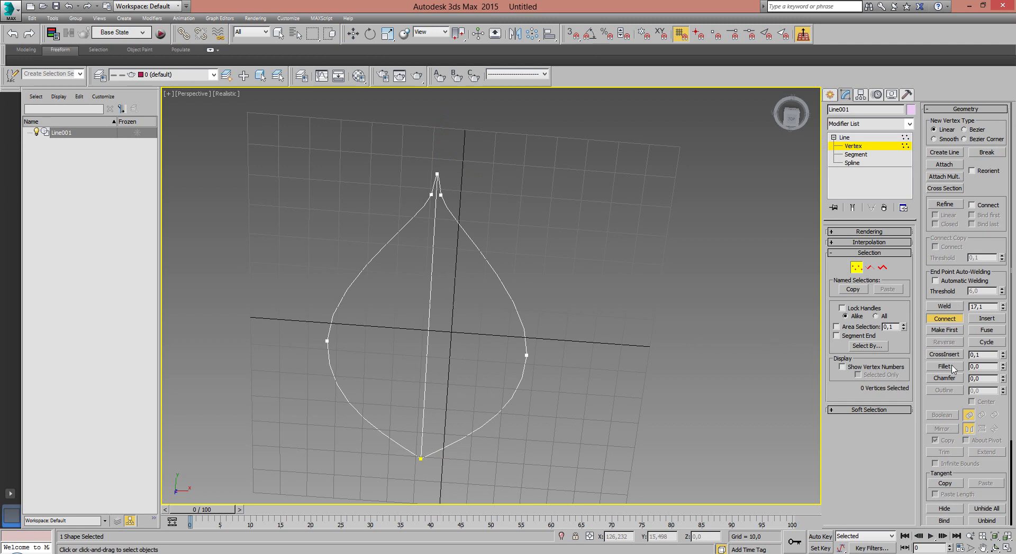
pyautogui.click(944, 205)
pyautogui.click(427, 356)
pyautogui.rightClick(430, 356)
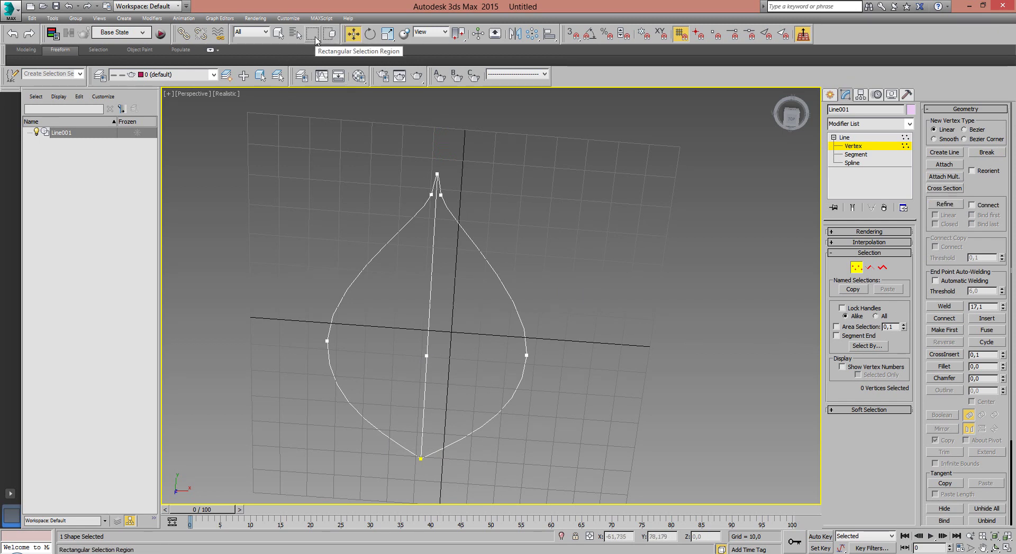
# - Lasso and Break the three middle vertices, then Connect the rib's midpoint to both side points
pyautogui.moveTo(315, 39); pyautogui.dragTo(314, 101)
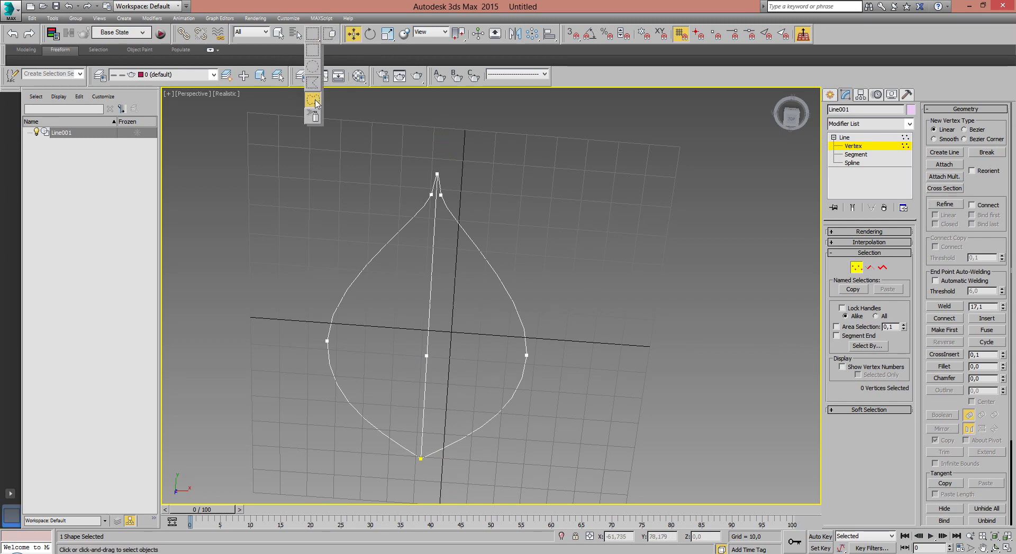
pyautogui.moveTo(547, 334)
pyautogui.mouseDown()
pyautogui.moveTo(416, 385)
pyautogui.moveTo(567, 382)
pyautogui.mouseUp()
pyautogui.moveTo(558, 344); pyautogui.dragTo(552, 340)
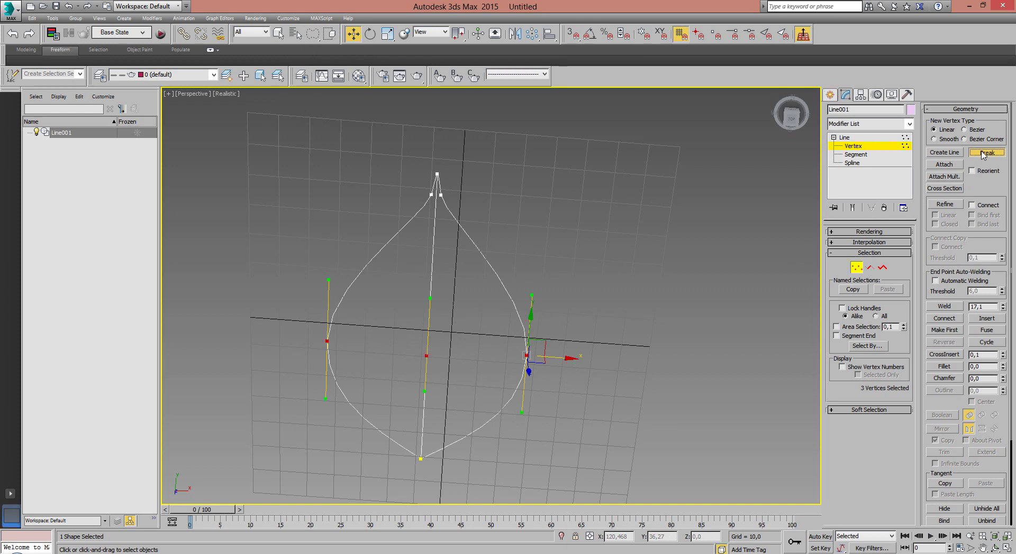
pyautogui.click(982, 154)
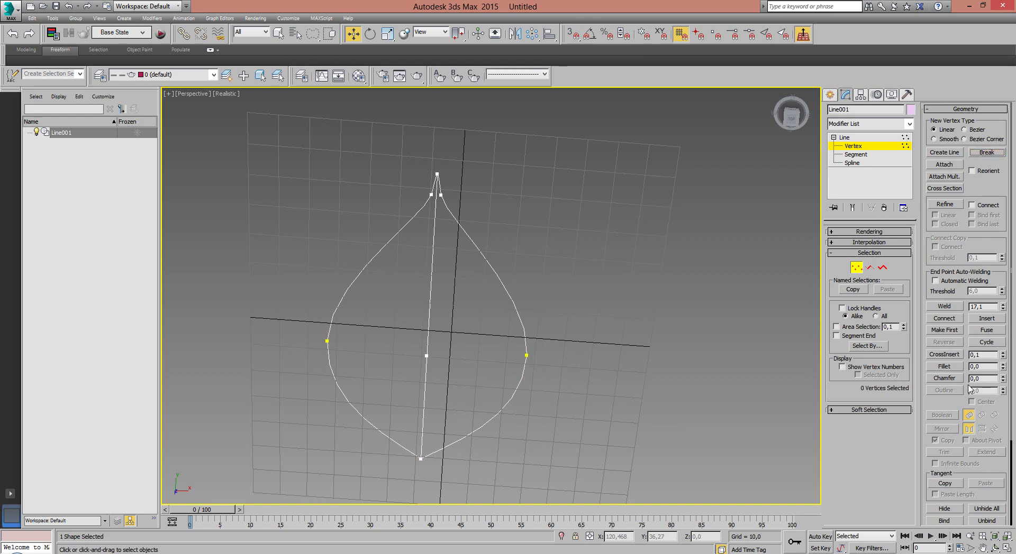
pyautogui.click(945, 318)
pyautogui.moveTo(427, 360); pyautogui.dragTo(328, 342)
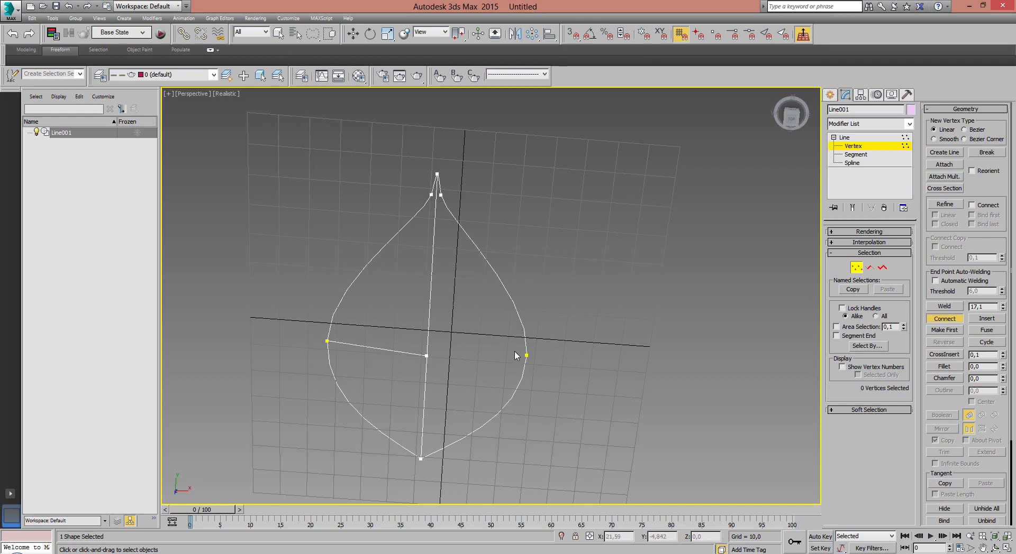
pyautogui.moveTo(427, 356); pyautogui.dragTo(454, 390)
pyautogui.moveTo(454, 390)
pyautogui.keyDown('alt'); pyautogui.mouseDown(button='middle')
pyautogui.moveTo(506, 319)
pyautogui.moveTo(340, 378)
pyautogui.mouseUp(button='middle'); pyautogui.keyUp('alt')
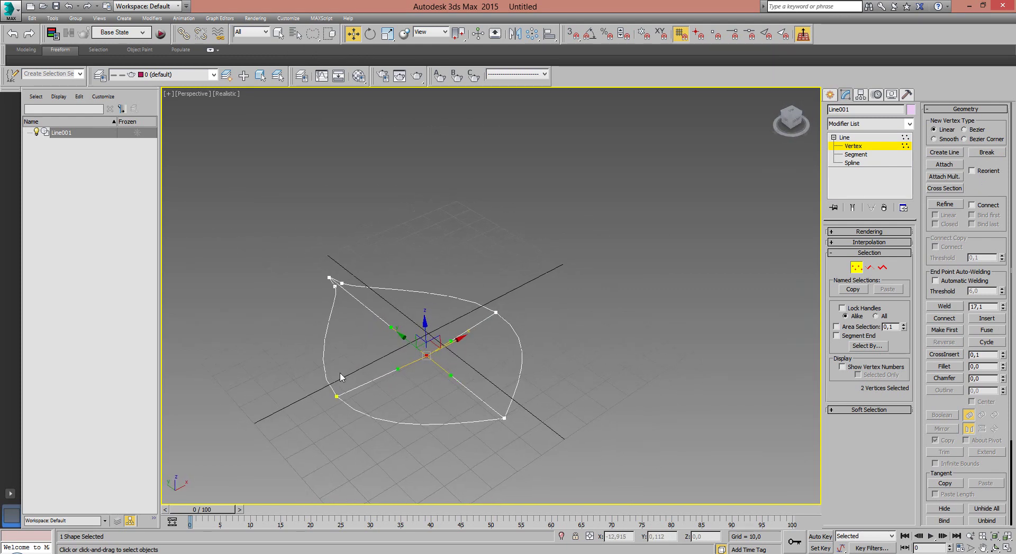
# - Reshape the lower-left corner by scaling its vertex handles and moving the vertex upward
pyautogui.click(335, 397)
pyautogui.moveTo(333, 377); pyautogui.dragTo(332, 343)
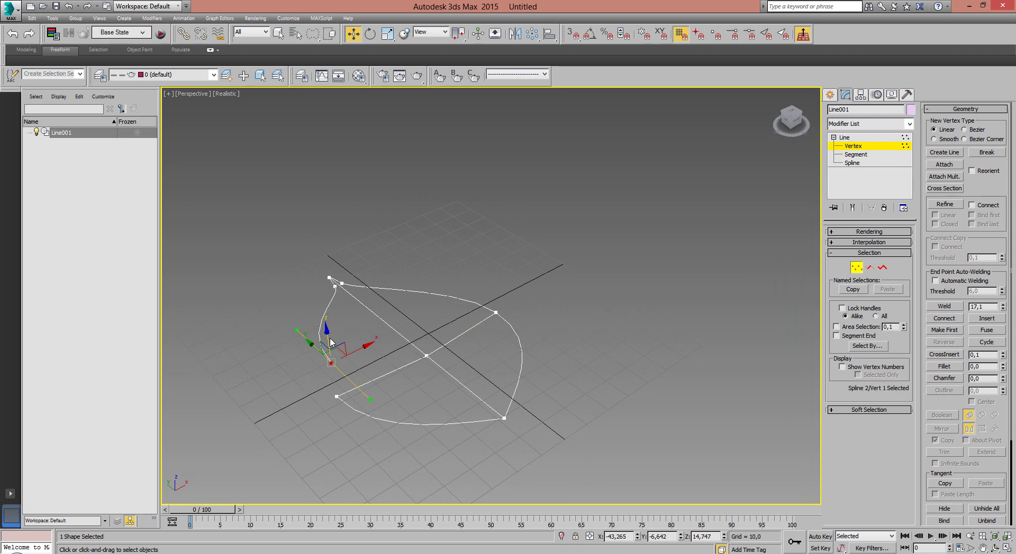
pyautogui.moveTo(331, 341); pyautogui.dragTo(337, 371)
pyautogui.click(366, 362)
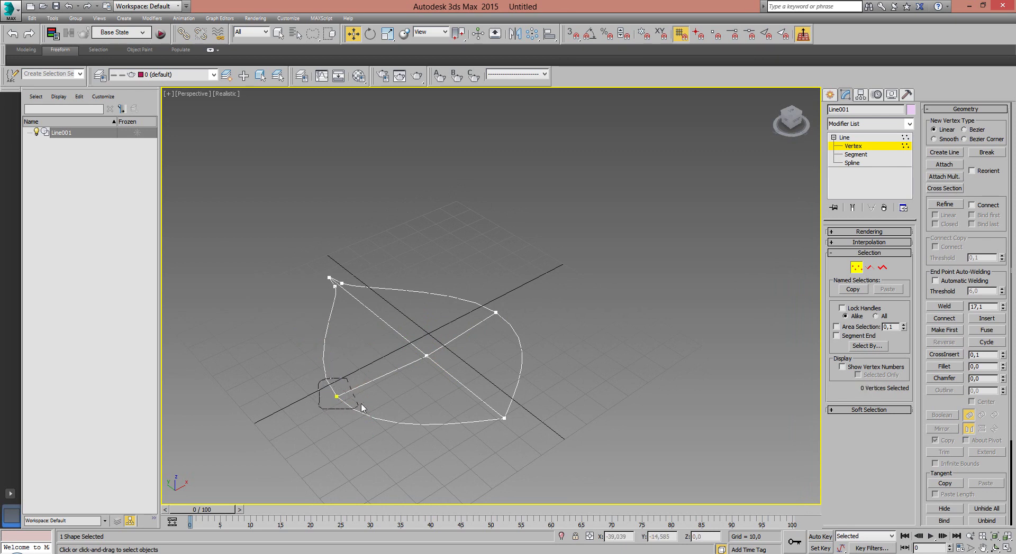
pyautogui.moveTo(372, 405); pyautogui.dragTo(372, 406)
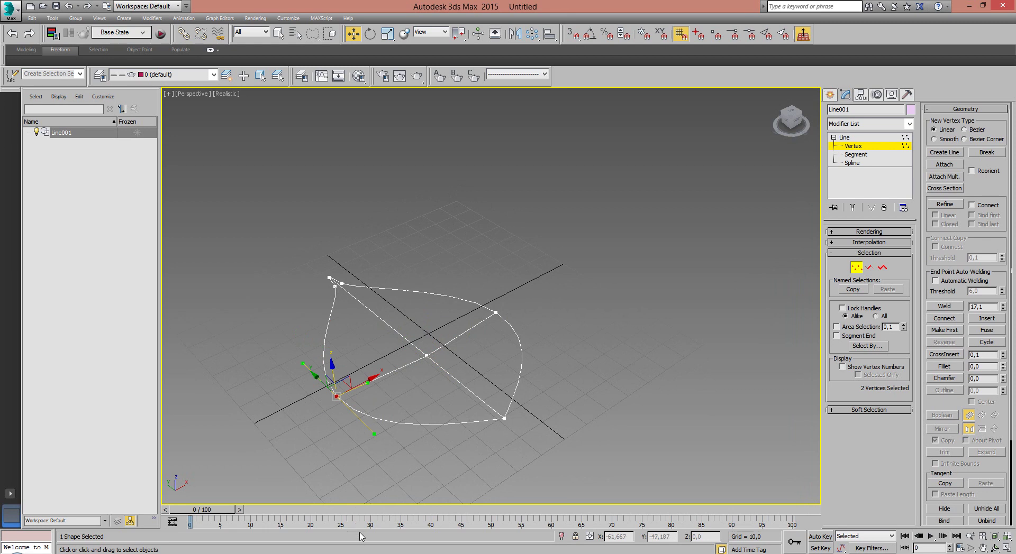
pyautogui.press('r')
pyautogui.moveTo(365, 426); pyautogui.dragTo(384, 436)
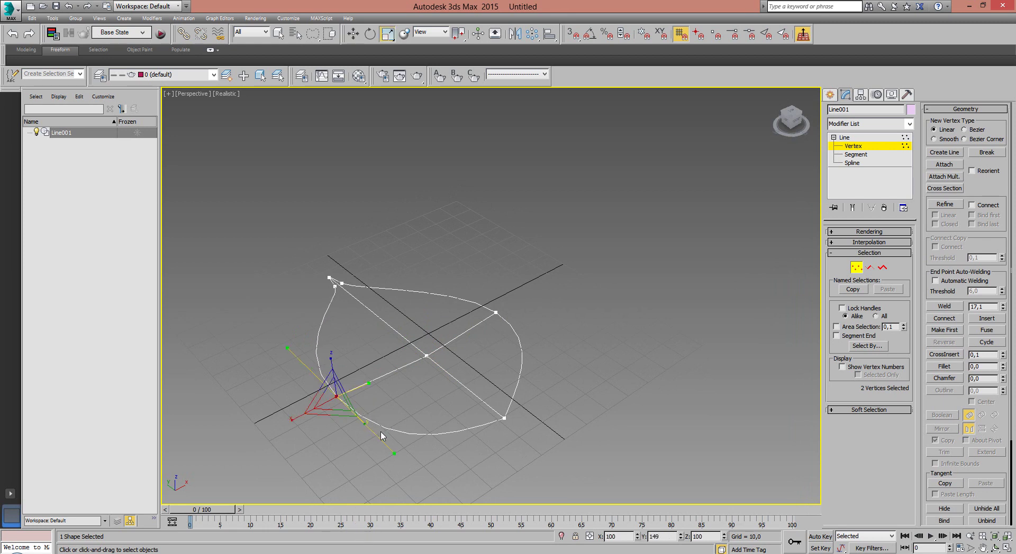
pyautogui.press('w')
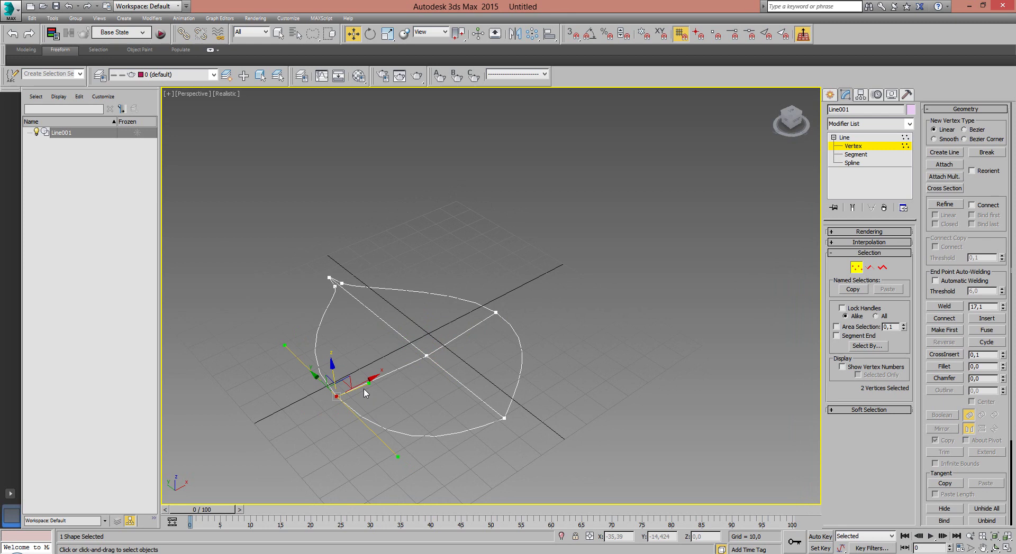
pyautogui.moveTo(334, 370)
pyautogui.mouseDown()
pyautogui.moveTo(326, 318)
pyautogui.moveTo(364, 333)
pyautogui.mouseUp()
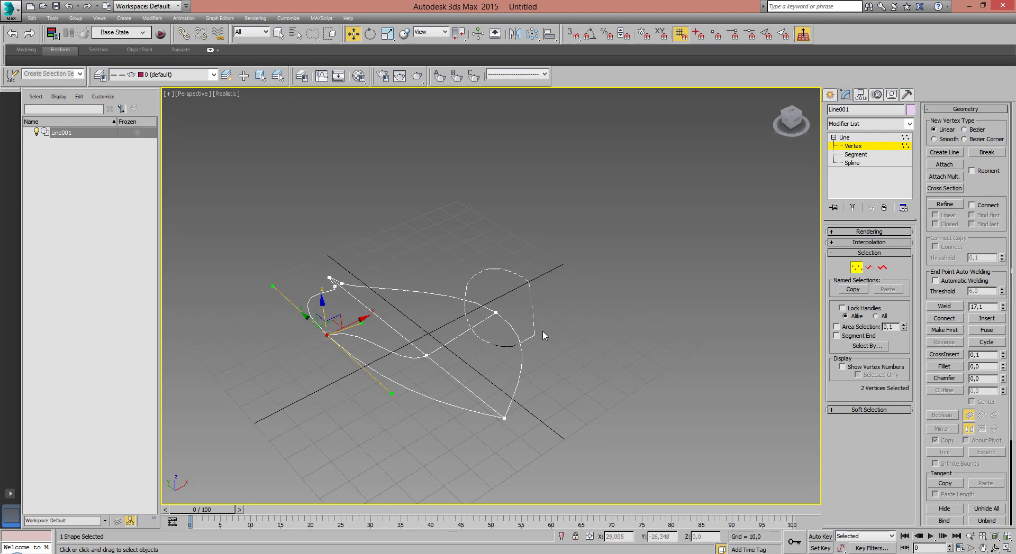
# - Move right-side outline vertices up and outward to widen the leaf, then return to Line level
pyautogui.click(496, 314)
pyautogui.moveTo(496, 314); pyautogui.dragTo(497, 273)
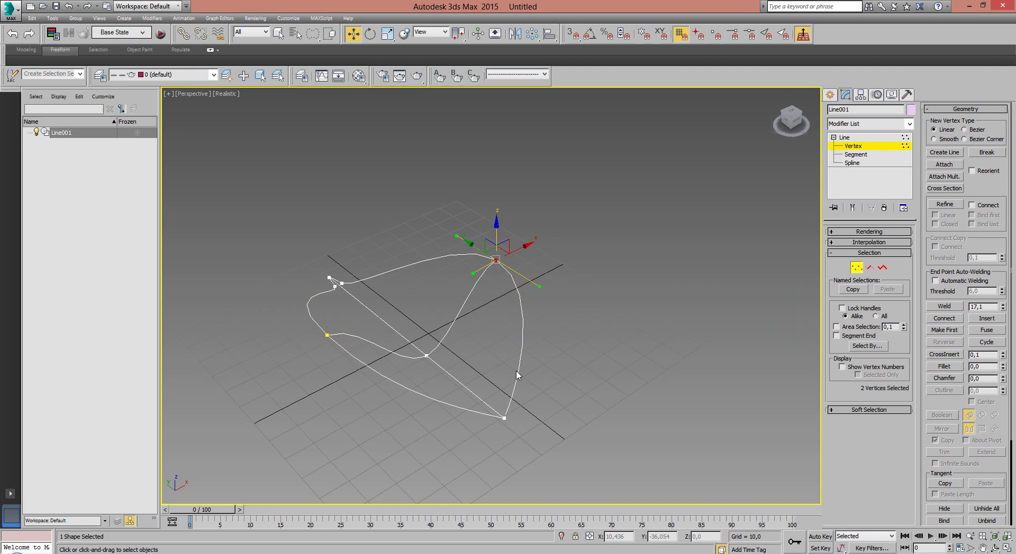
pyautogui.keyDown('alt'); pyautogui.moveTo(482, 337); pyautogui.dragTo(520, 363, button='middle'); pyautogui.keyUp('alt')
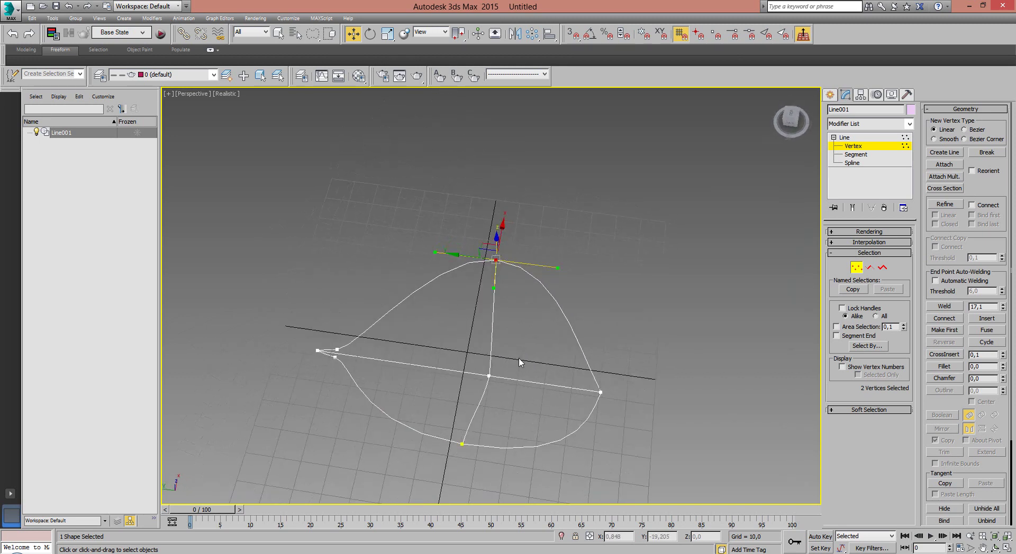
pyautogui.click(601, 393)
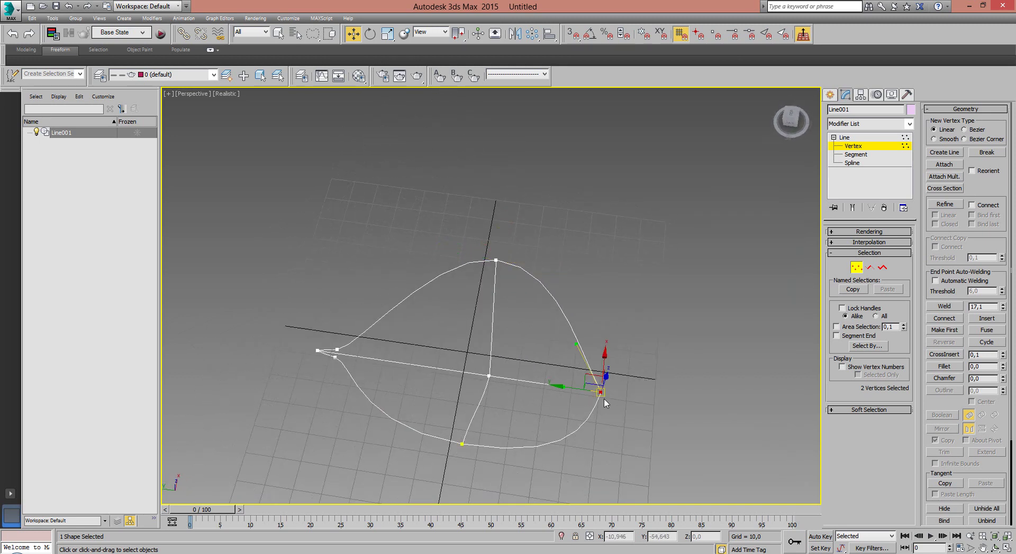
pyautogui.rightClick(571, 391)
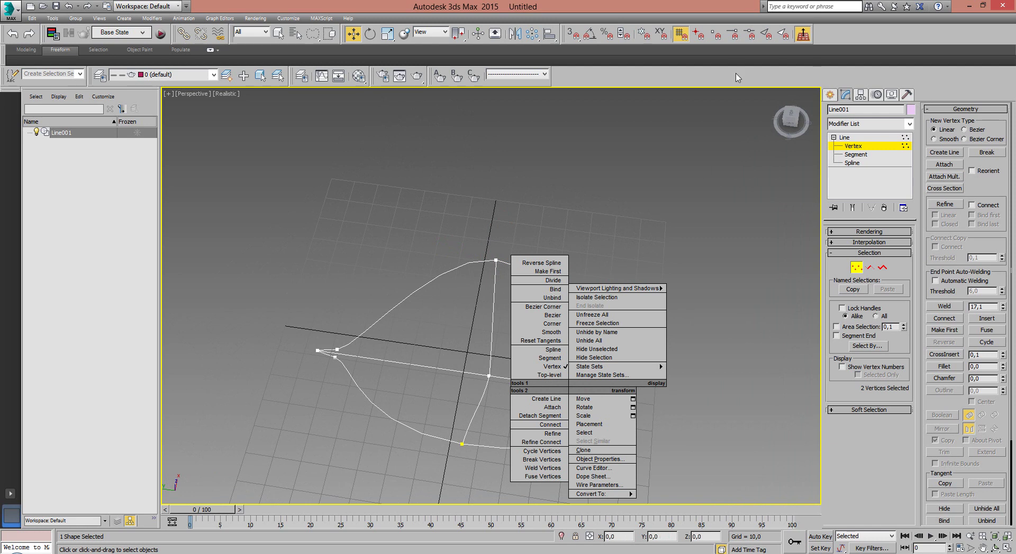
pyautogui.moveTo(601, 393); pyautogui.dragTo(613, 407)
pyautogui.moveTo(612, 407)
pyautogui.keyDown('alt'); pyautogui.mouseDown(button='middle')
pyautogui.moveTo(505, 237)
pyautogui.moveTo(487, 344)
pyautogui.mouseUp(button='middle'); pyautogui.keyUp('alt')
pyautogui.keyDown('alt'); pyautogui.moveTo(526, 279); pyautogui.dragTo(551, 220, button='middle'); pyautogui.keyUp('alt')
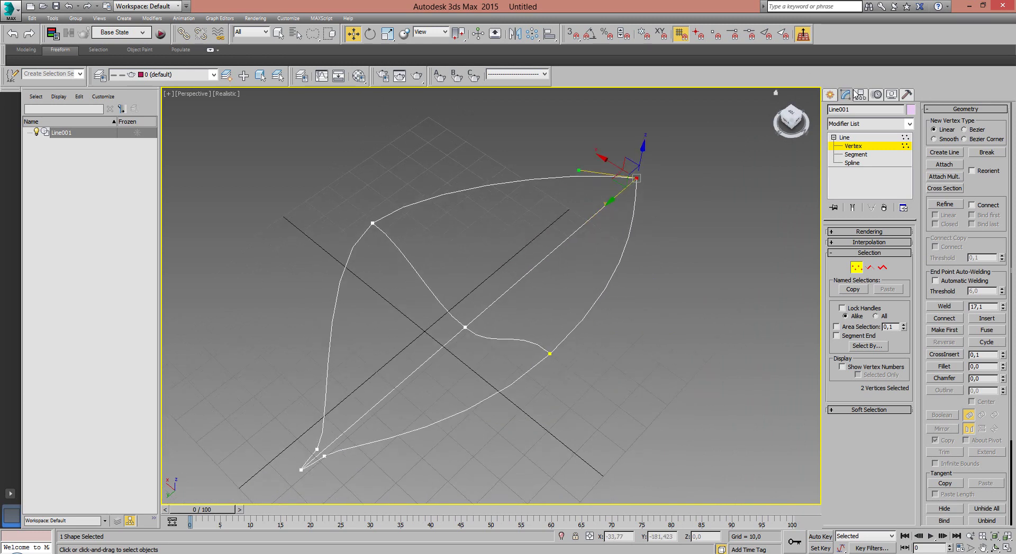
pyautogui.click(850, 146)
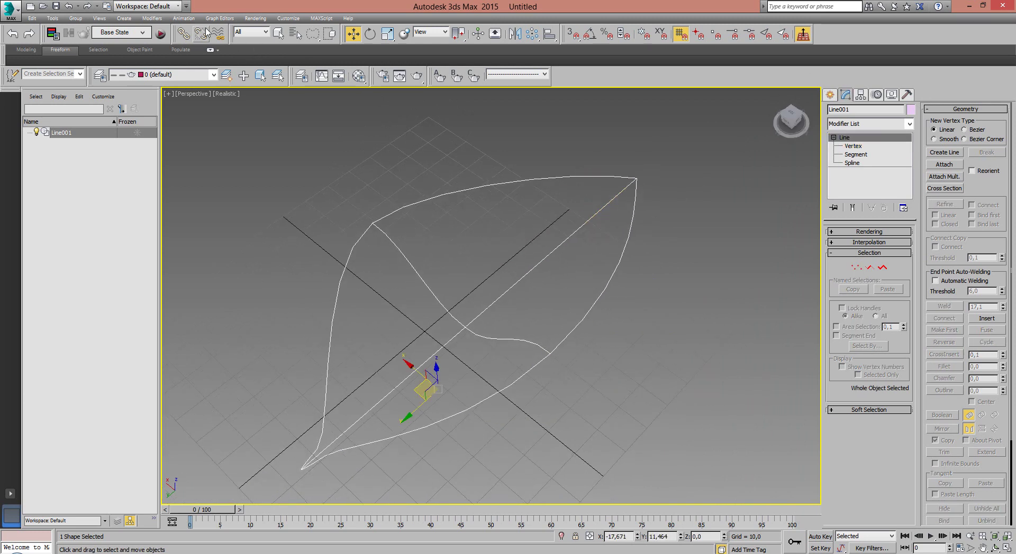
# - Apply Modifiers > Patch/Spline Editing > Surface, toggle Flip Normals off again, and raise Patch Topology Steps to 10
pyautogui.click(151, 18)
pyautogui.moveTo(181, 47)
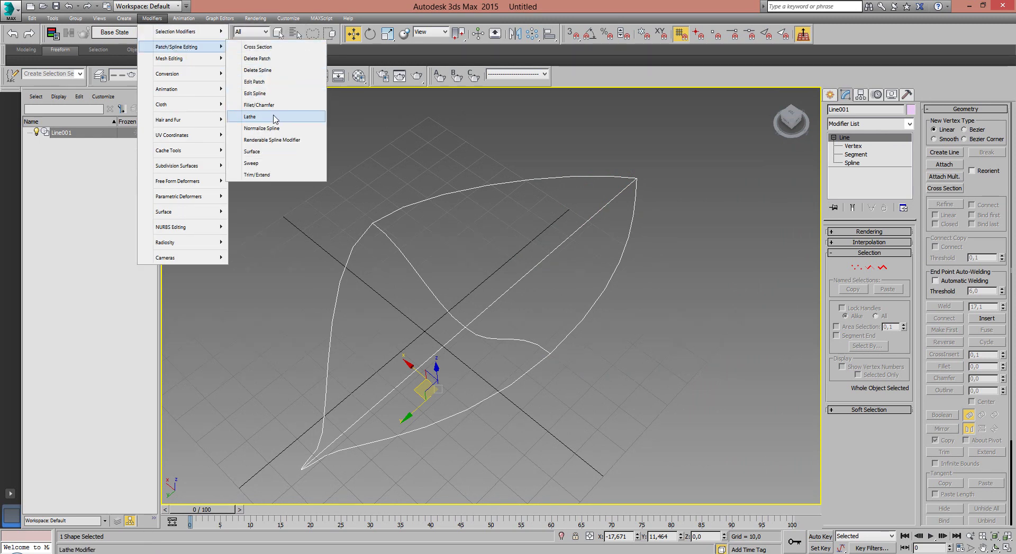
pyautogui.click(266, 154)
pyautogui.moveTo(511, 362)
pyautogui.keyDown('alt'); pyautogui.mouseDown(button='middle')
pyautogui.moveTo(551, 369)
pyautogui.moveTo(538, 340)
pyautogui.moveTo(517, 394)
pyautogui.moveTo(422, 363)
pyautogui.mouseUp(button='middle'); pyautogui.keyUp('alt')
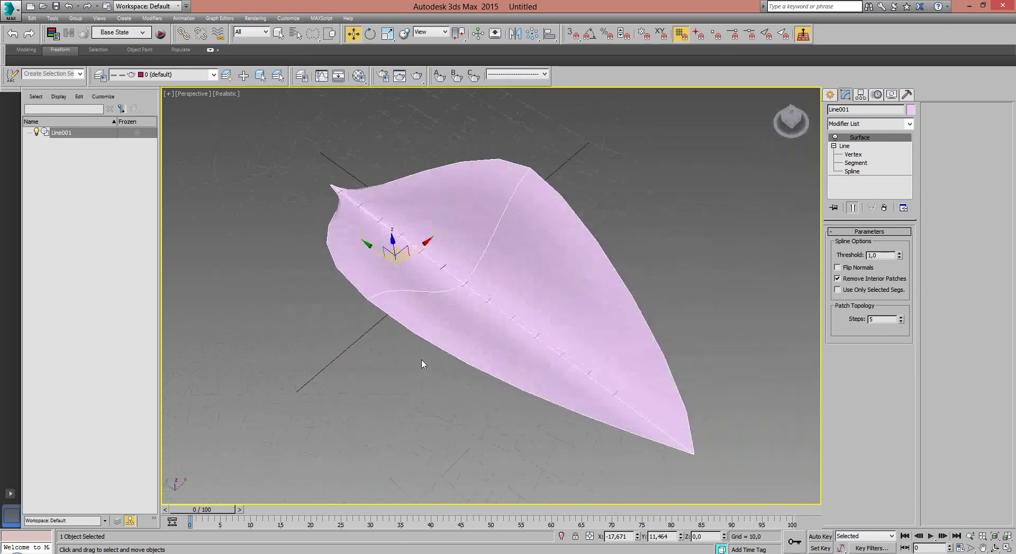
pyautogui.click(837, 267)
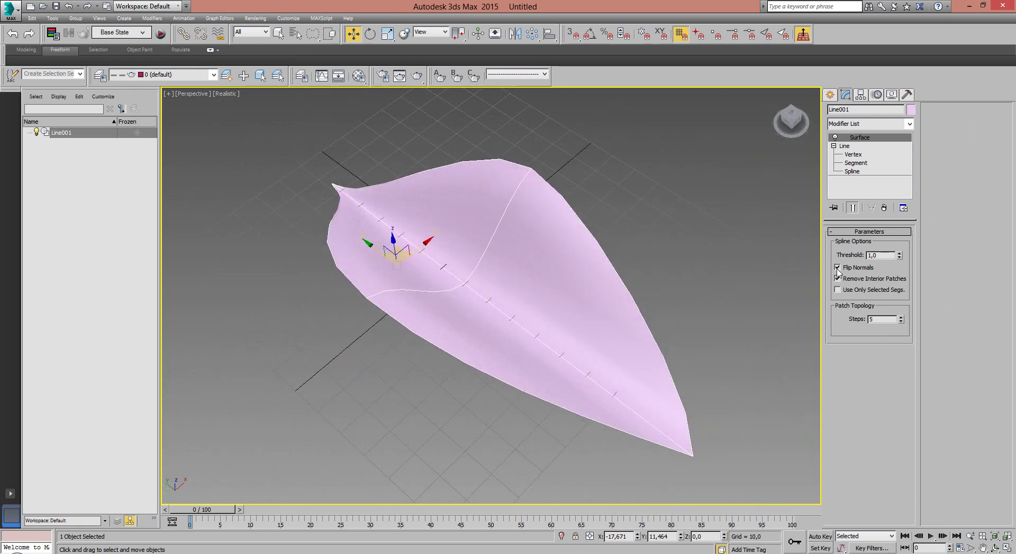
pyautogui.click(837, 268)
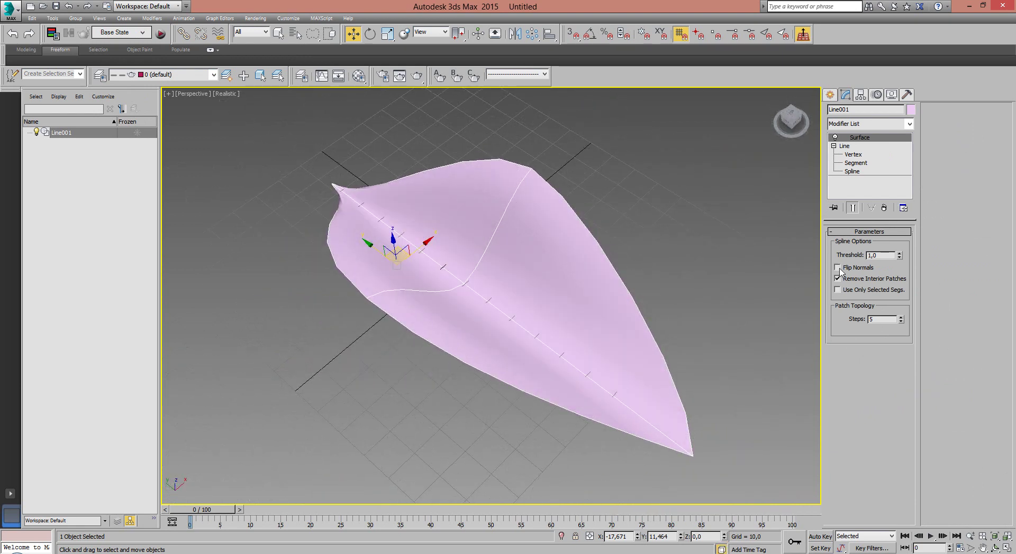
pyautogui.click(900, 317)
pyautogui.click(900, 317)
pyautogui.click(900, 317)
pyautogui.moveTo(597, 278)
pyautogui.keyDown('alt'); pyautogui.mouseDown(button='middle')
pyautogui.moveTo(620, 291)
pyautogui.moveTo(665, 281)
pyautogui.mouseUp(button='middle'); pyautogui.keyUp('alt')
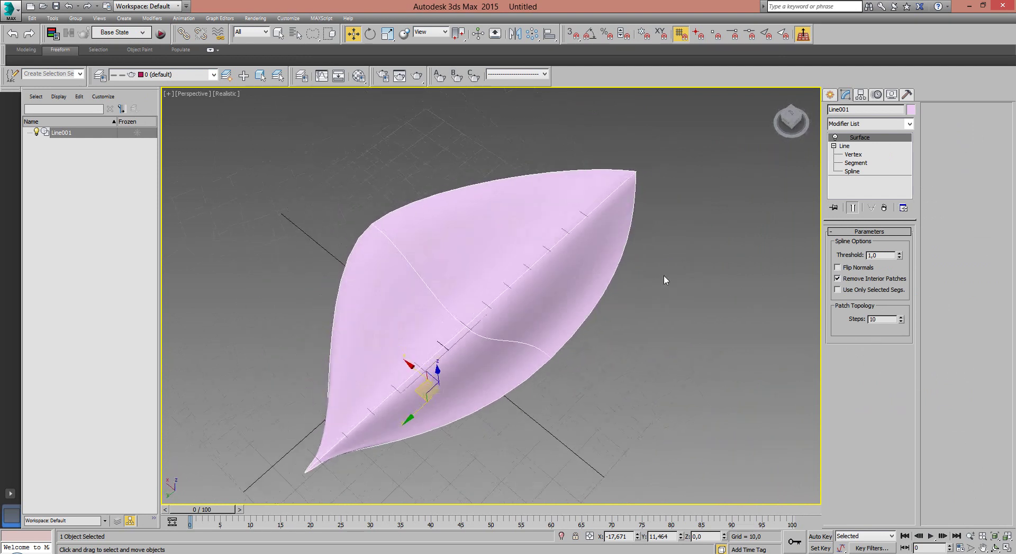
# - Convert the leaf to an Editable Patch and enter Vertex sub-object mode
pyautogui.rightClick(529, 225)
pyautogui.moveTo(556, 332)
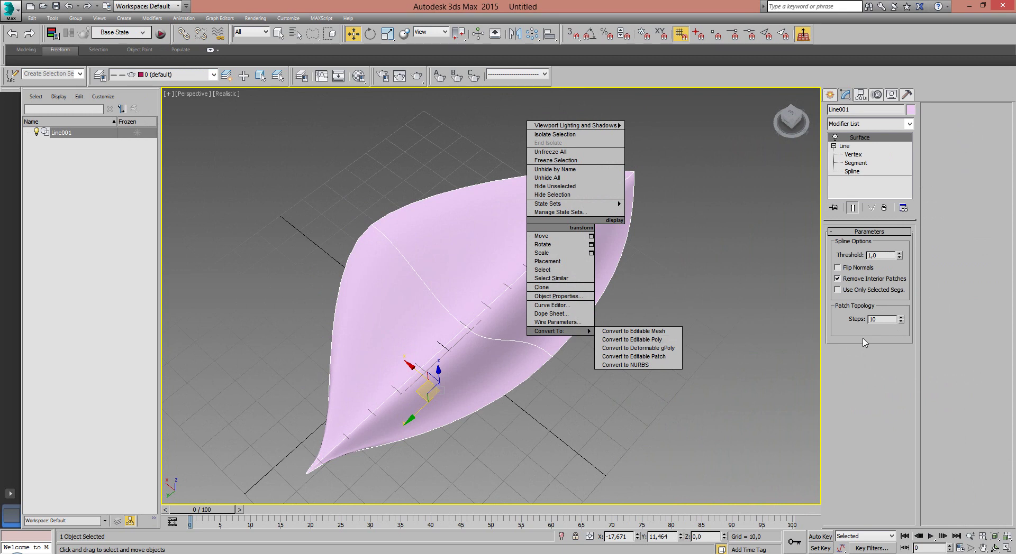
pyautogui.click(900, 321)
pyautogui.click(900, 322)
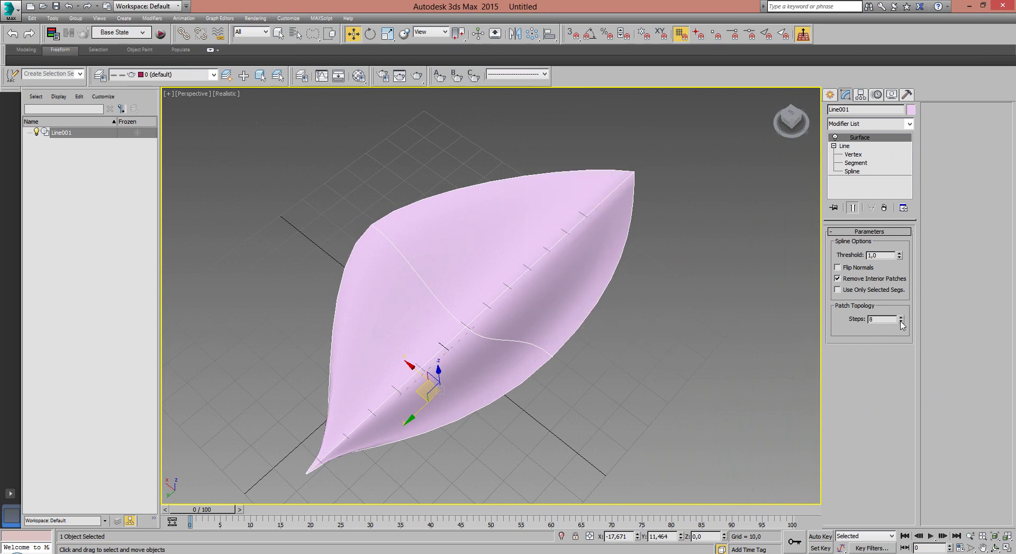
pyautogui.rightClick(440, 241)
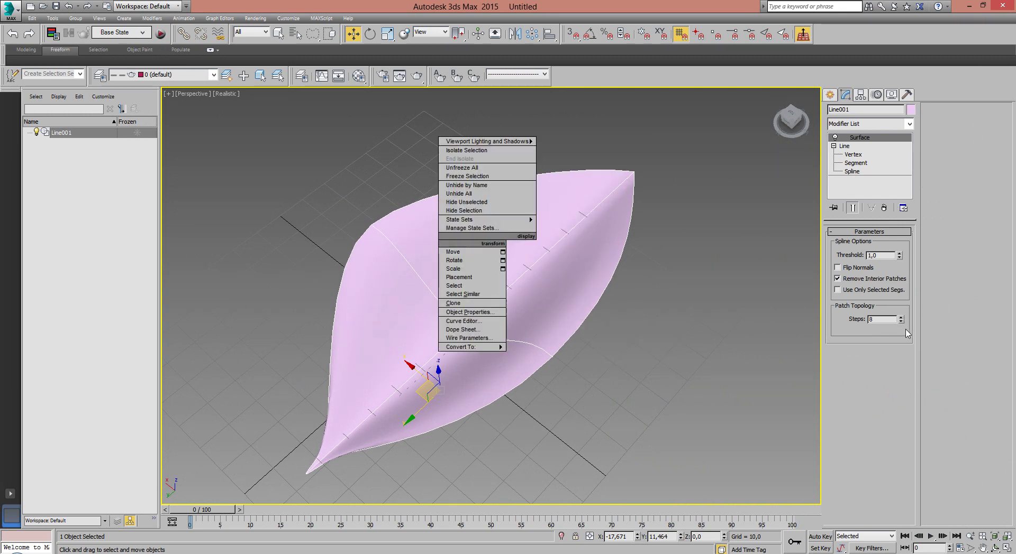
pyautogui.rightClick(490, 286)
pyautogui.moveTo(520, 392)
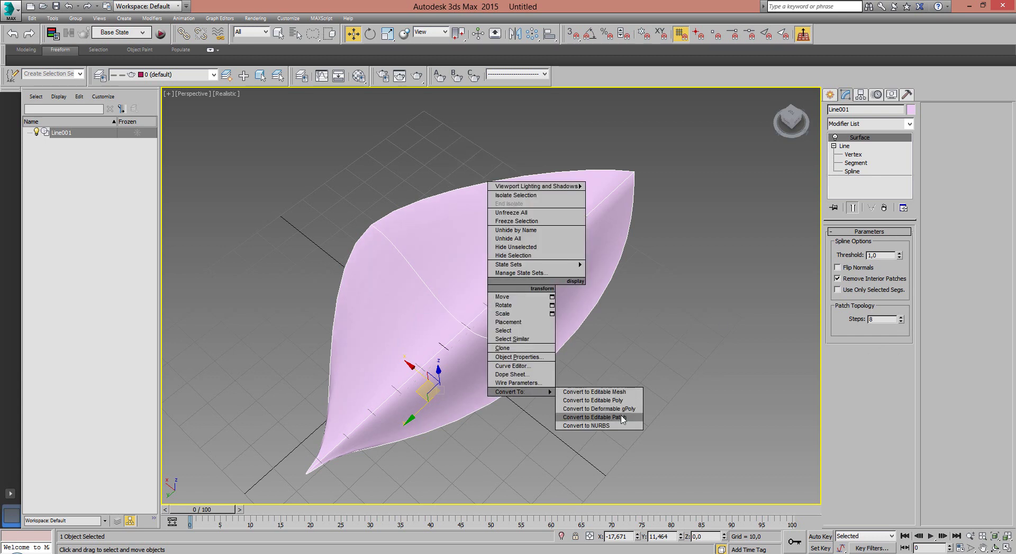
pyautogui.click(622, 418)
pyautogui.click(843, 251)
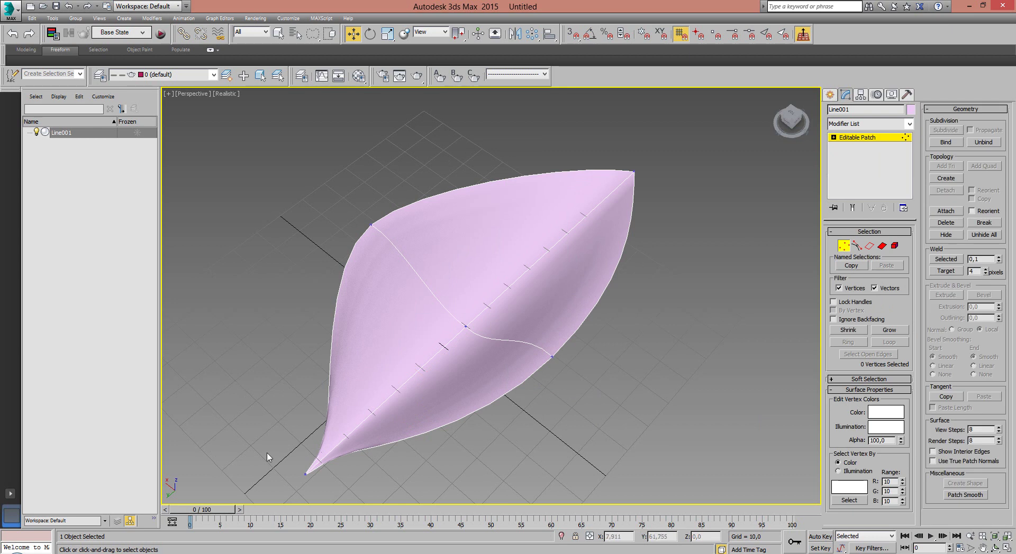
# - Select the three vertices at the narrow tip and lift them about 30 units on Z
pyautogui.click(311, 474)
pyautogui.moveTo(293, 492)
pyautogui.keyDown('alt'); pyautogui.mouseDown(button='middle')
pyautogui.moveTo(413, 449)
pyautogui.moveTo(427, 487)
pyautogui.moveTo(478, 374)
pyautogui.mouseUp(button='middle'); pyautogui.keyUp('alt')
pyautogui.click(379, 471)
pyautogui.click(319, 448)
pyautogui.moveTo(317, 445)
pyautogui.mouseDown()
pyautogui.moveTo(336, 444)
pyautogui.moveTo(329, 436)
pyautogui.mouseUp()
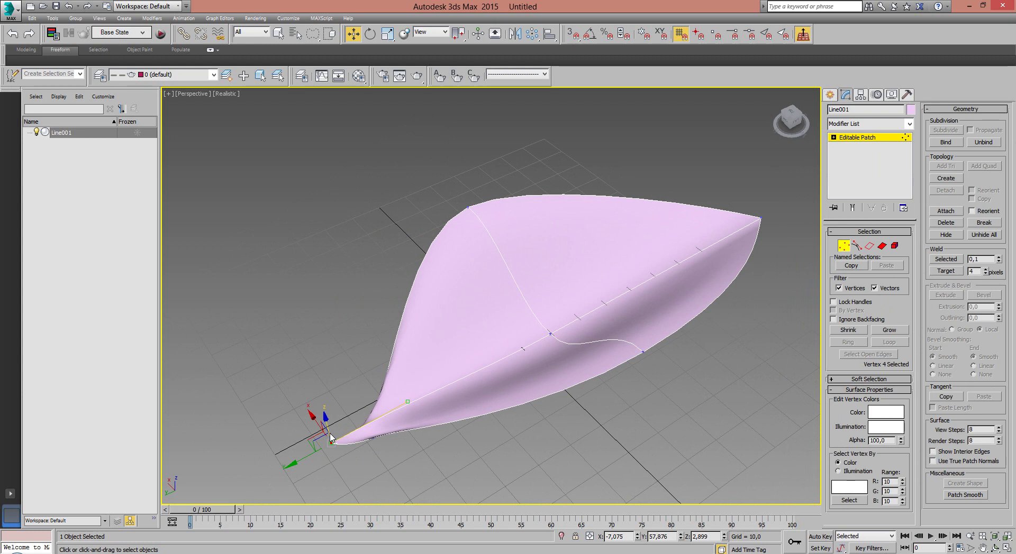
pyautogui.click(373, 418)
pyautogui.click(344, 449)
pyautogui.moveTo(329, 431); pyautogui.dragTo(325, 435)
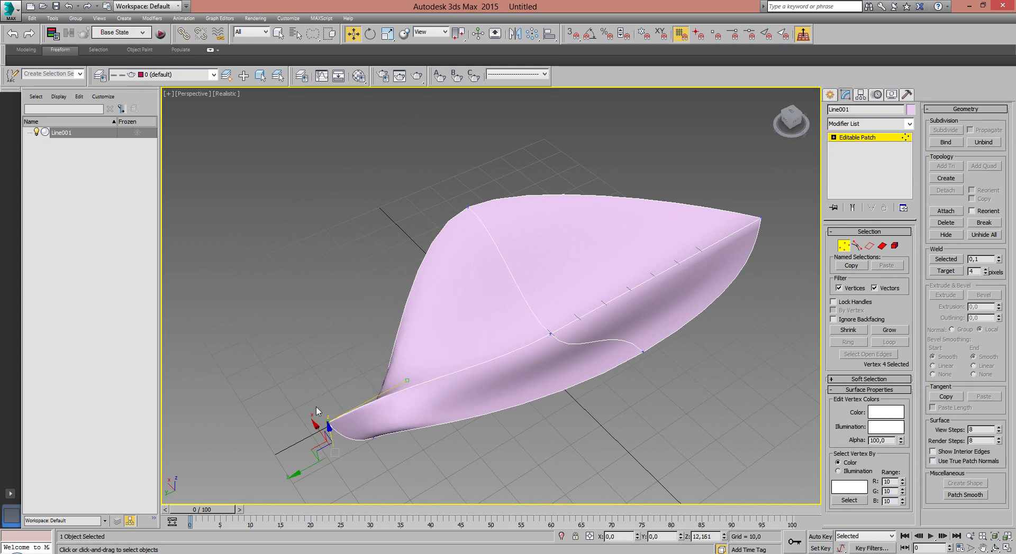
pyautogui.moveTo(349, 378); pyautogui.dragTo(415, 443)
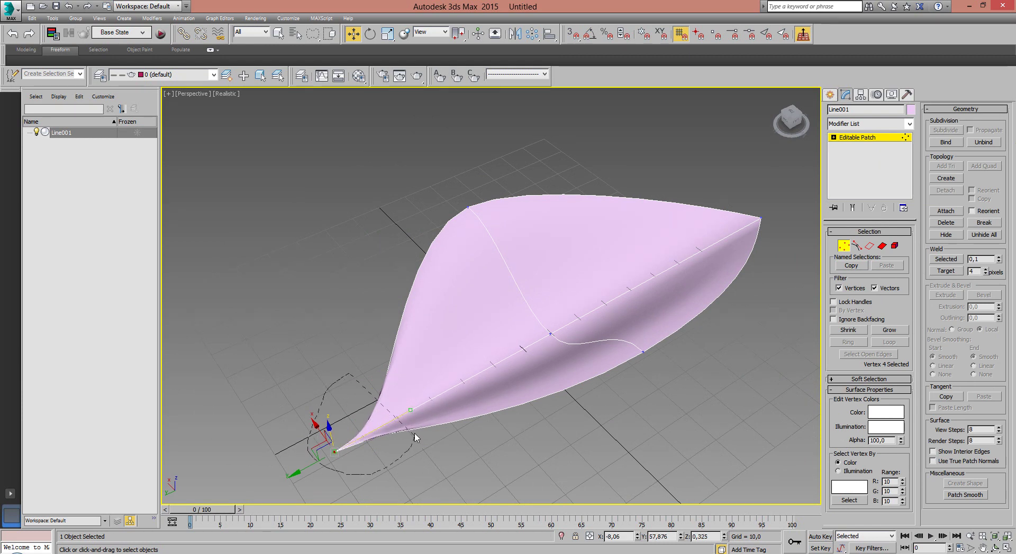
pyautogui.moveTo(358, 423); pyautogui.dragTo(458, 403)
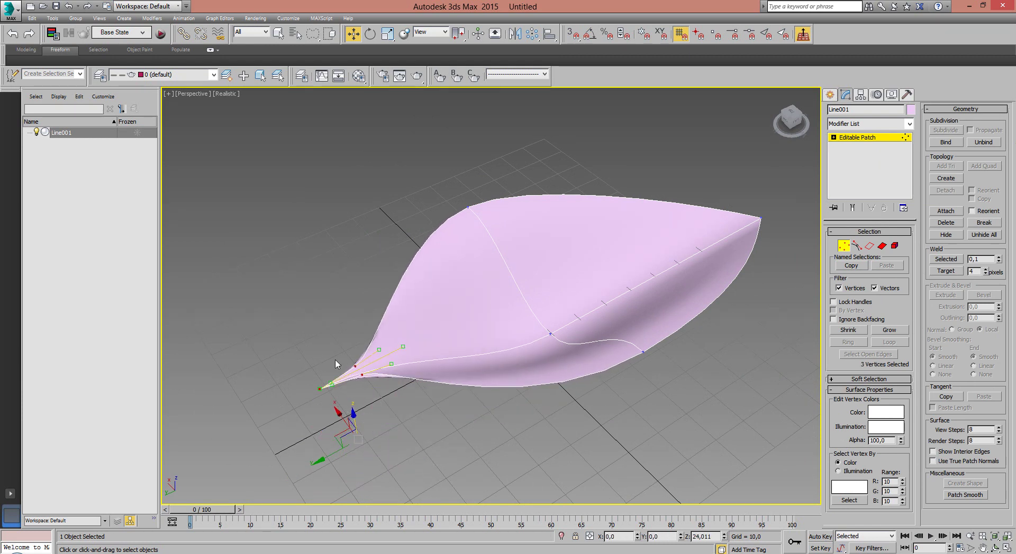
# - Orbit to inspect the curled leaf, showing and then hiding the patch's interior edges
pyautogui.keyDown('alt'); pyautogui.moveTo(523, 384); pyautogui.dragTo(547, 471, button='middle'); pyautogui.keyUp('alt')
pyautogui.scroll(2, 547, 471)
pyautogui.scroll(-4, 550, 176)
pyautogui.scroll(2, 551, 176)
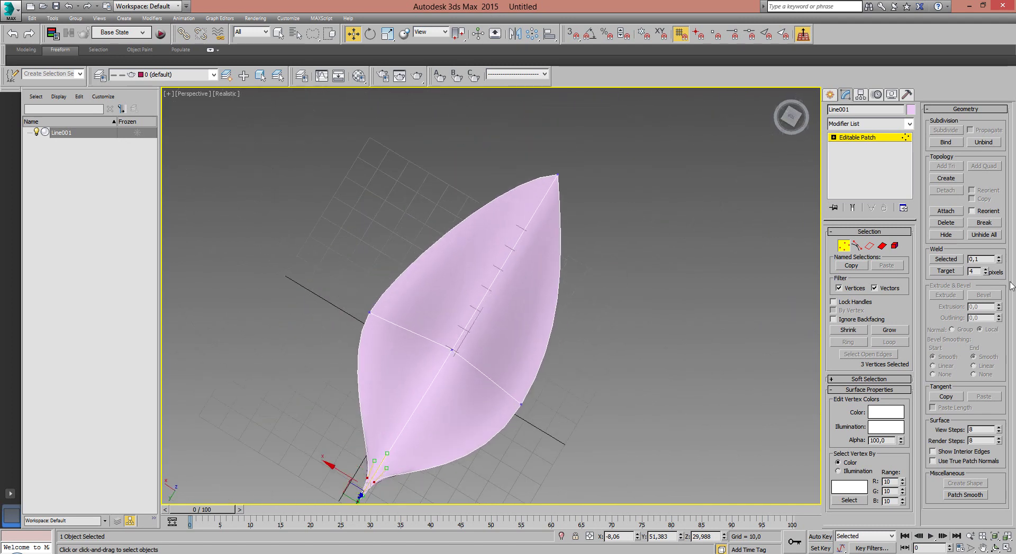
pyautogui.click(933, 452)
pyautogui.moveTo(605, 407)
pyautogui.keyDown('alt'); pyautogui.mouseDown(button='middle')
pyautogui.moveTo(555, 411)
pyautogui.moveTo(578, 395)
pyautogui.moveTo(720, 377)
pyautogui.mouseUp(button='middle'); pyautogui.keyUp('alt')
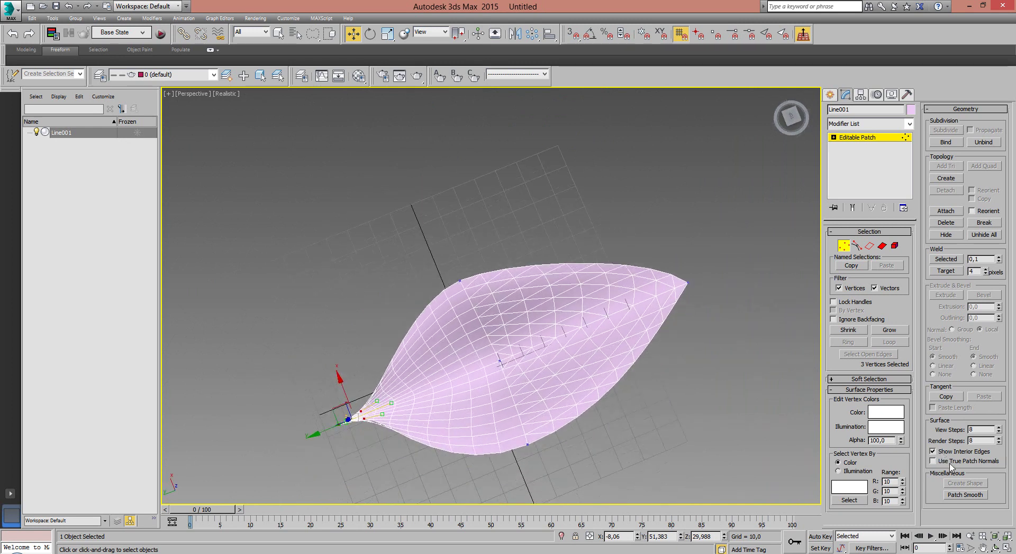
pyautogui.click(933, 452)
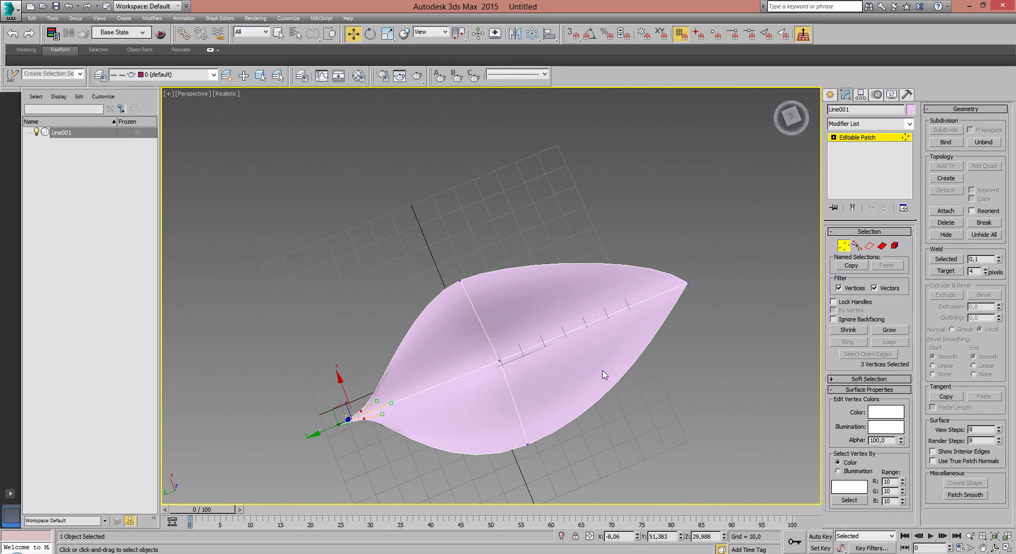
# - In Handle mode, move the upper-edge and right-vertex tangent handles to curve the leaf's sides
pyautogui.click(859, 246)
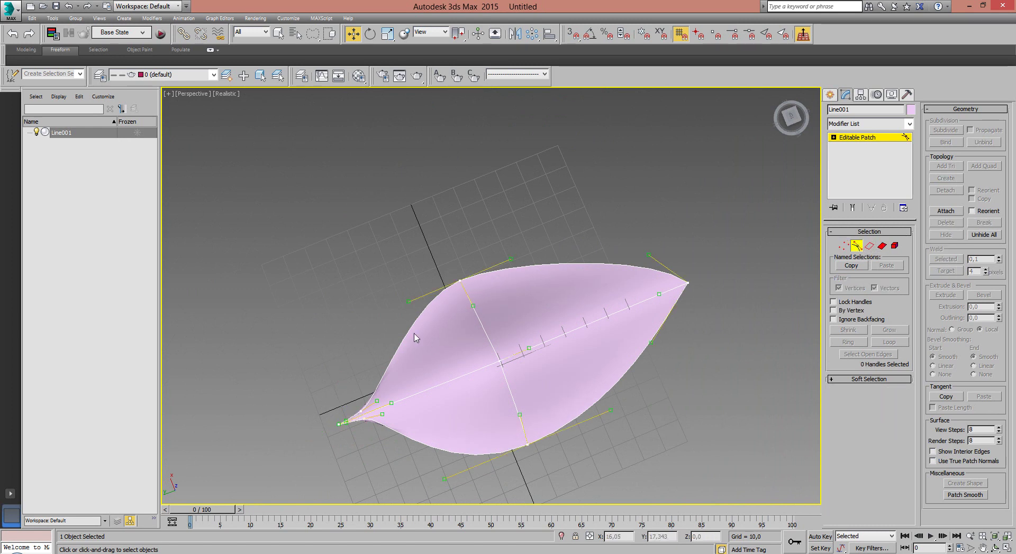
pyautogui.click(473, 307)
pyautogui.keyDown('alt'); pyautogui.moveTo(475, 308); pyautogui.dragTo(483, 309, button='middle'); pyautogui.keyUp('alt')
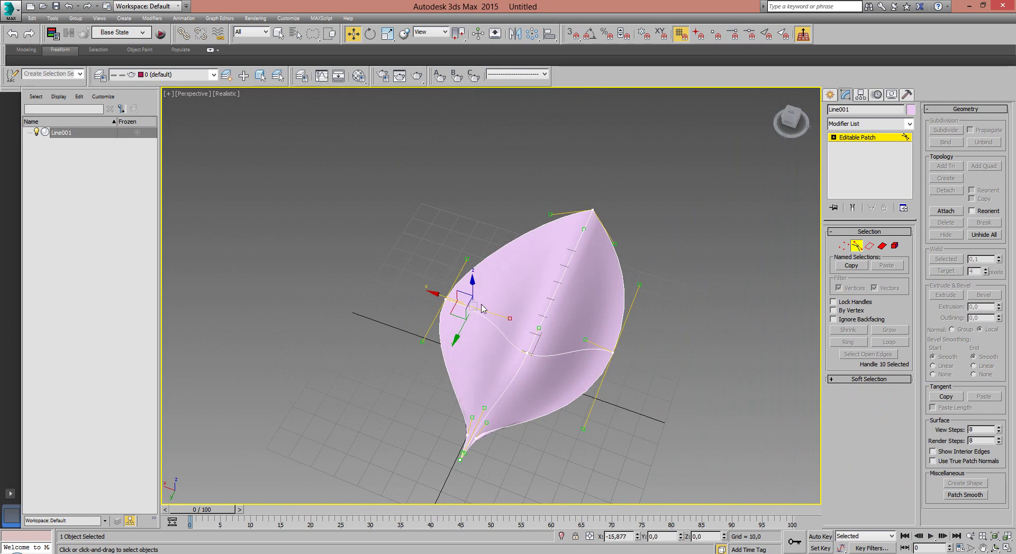
pyautogui.click(585, 340)
pyautogui.moveTo(562, 338); pyautogui.dragTo(539, 330)
pyautogui.moveTo(539, 330)
pyautogui.keyDown('alt'); pyautogui.mouseDown(button='middle')
pyautogui.moveTo(551, 363)
pyautogui.moveTo(473, 272)
pyautogui.mouseUp(button='middle'); pyautogui.keyUp('alt')
pyautogui.click(432, 248)
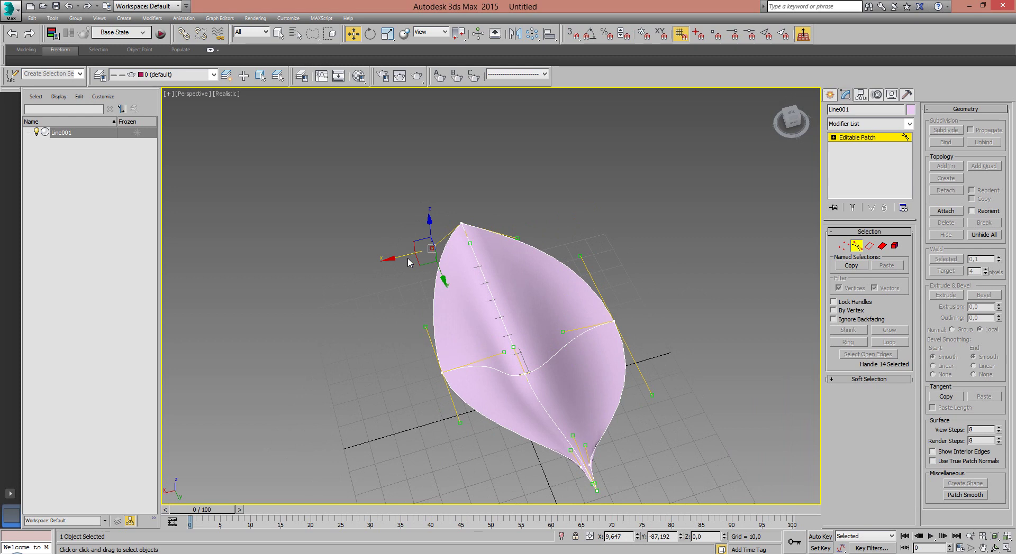
pyautogui.moveTo(410, 262); pyautogui.dragTo(443, 261)
pyautogui.moveTo(517, 240); pyautogui.dragTo(519, 369)
pyautogui.moveTo(519, 369)
pyautogui.keyDown('alt'); pyautogui.mouseDown(button='middle')
pyautogui.moveTo(517, 424)
pyautogui.moveTo(533, 378)
pyautogui.mouseUp(button='middle'); pyautogui.keyUp('alt')
# - Nudge the tip handle upward and pull the left edge handle out to bulge that edge
pyautogui.click(618, 372)
pyautogui.moveTo(623, 350); pyautogui.dragTo(623, 346)
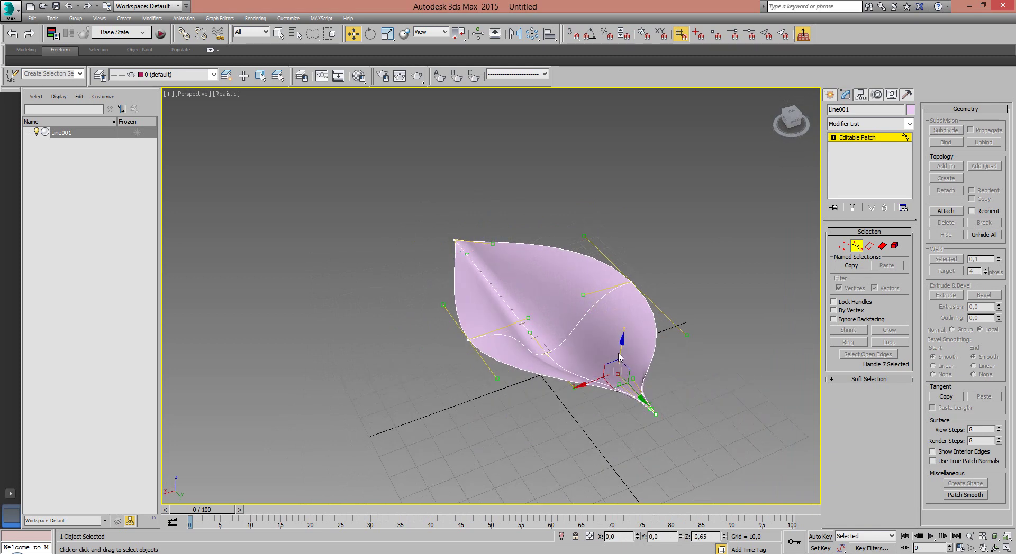
pyautogui.moveTo(623, 347)
pyautogui.keyDown('alt'); pyautogui.mouseDown(button='middle')
pyautogui.moveTo(565, 390)
pyautogui.moveTo(586, 417)
pyautogui.mouseUp(button='middle'); pyautogui.keyUp('alt')
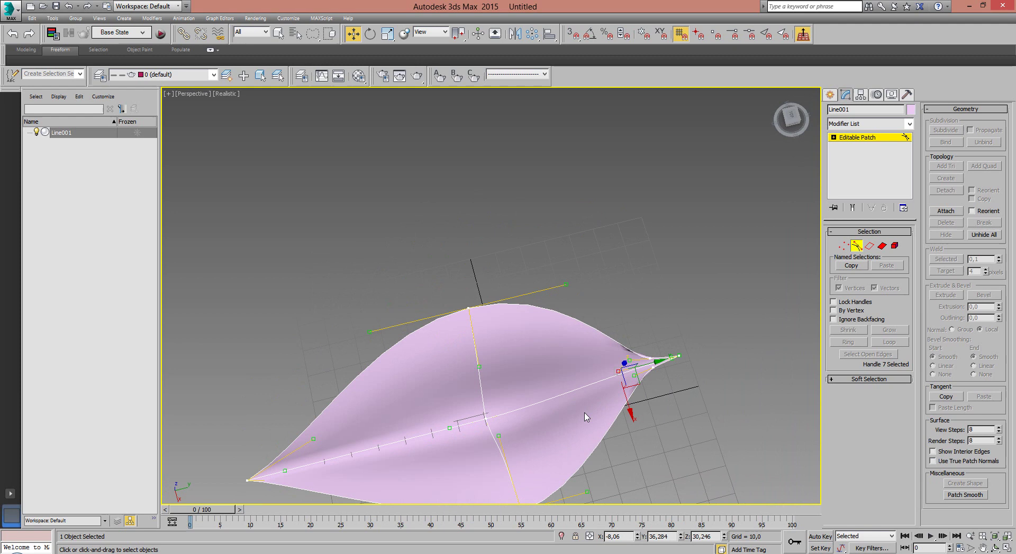
pyautogui.moveTo(595, 343)
pyautogui.keyDown('alt'); pyautogui.mouseDown(button='middle')
pyautogui.moveTo(603, 278)
pyautogui.moveTo(677, 280)
pyautogui.moveTo(608, 292)
pyautogui.moveTo(587, 279)
pyautogui.mouseUp(button='middle'); pyautogui.keyUp('alt')
pyautogui.moveTo(351, 214)
pyautogui.mouseDown()
pyautogui.moveTo(398, 222)
pyautogui.moveTo(385, 225)
pyautogui.moveTo(383, 241)
pyautogui.mouseUp()
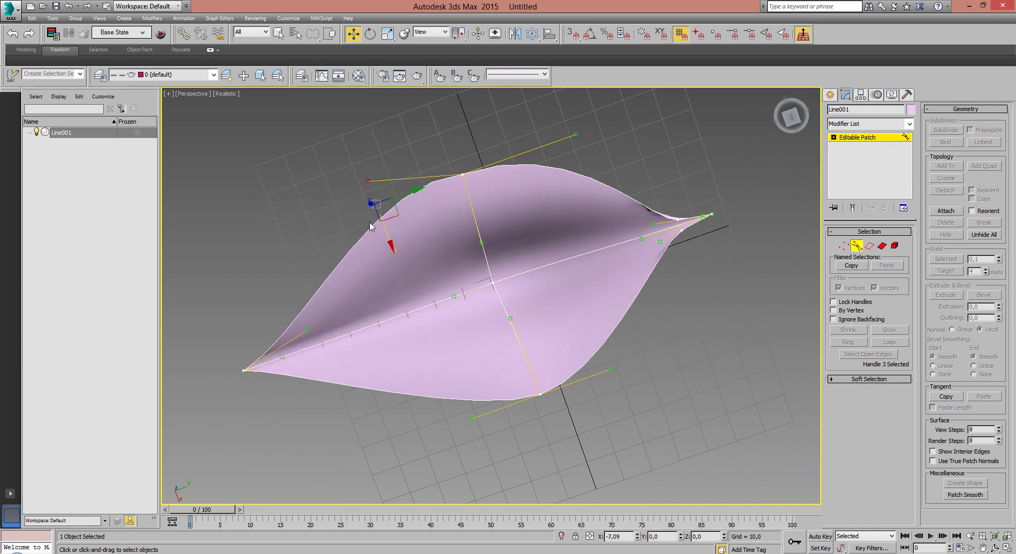
pyautogui.moveTo(421, 189)
pyautogui.mouseDown()
pyautogui.moveTo(215, 216)
pyautogui.moveTo(312, 223)
pyautogui.mouseUp()
pyautogui.moveTo(524, 413)
pyautogui.keyDown('alt'); pyautogui.mouseDown(button='middle')
pyautogui.moveTo(552, 396)
pyautogui.moveTo(532, 416)
pyautogui.mouseUp(button='middle'); pyautogui.keyUp('alt')
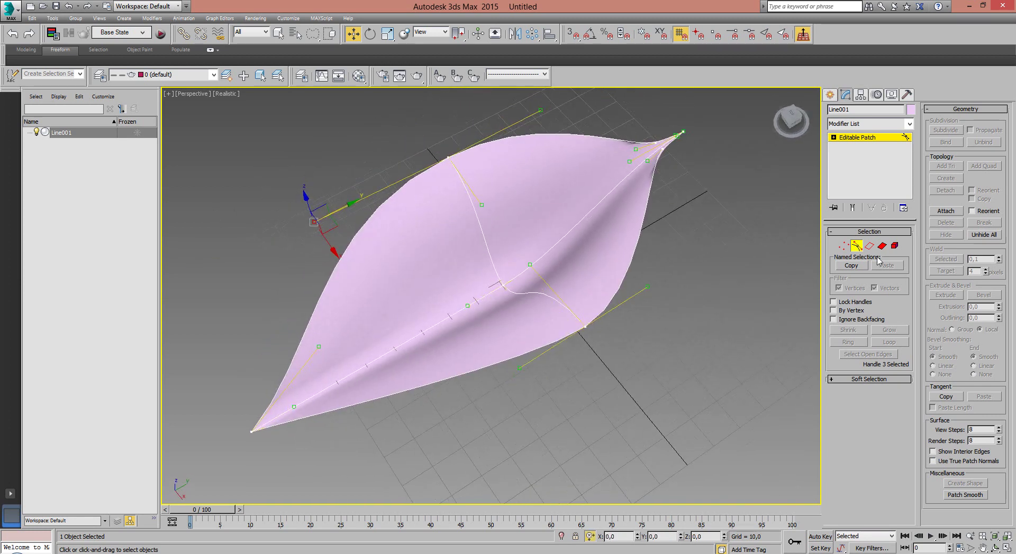
# - Leave Handle mode and bring up the Material Editor on an unused sample slot
pyautogui.click(857, 246)
pyautogui.click(359, 76)
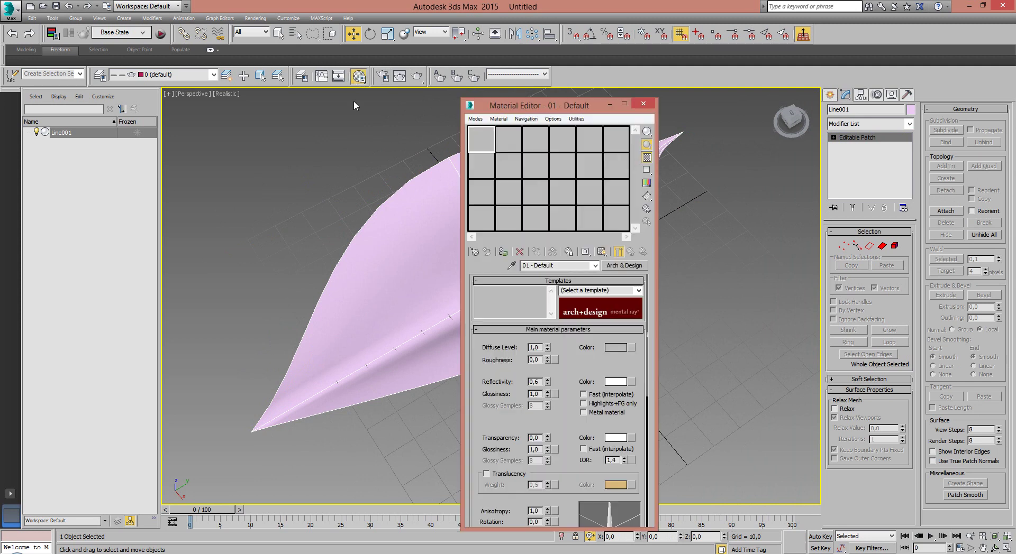
pyautogui.click(508, 191)
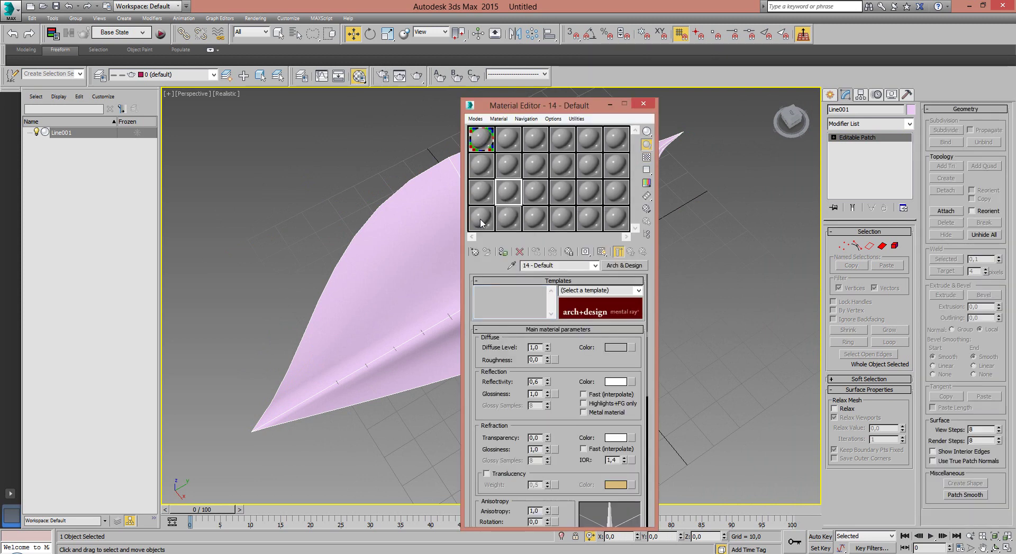
pyautogui.click(498, 118)
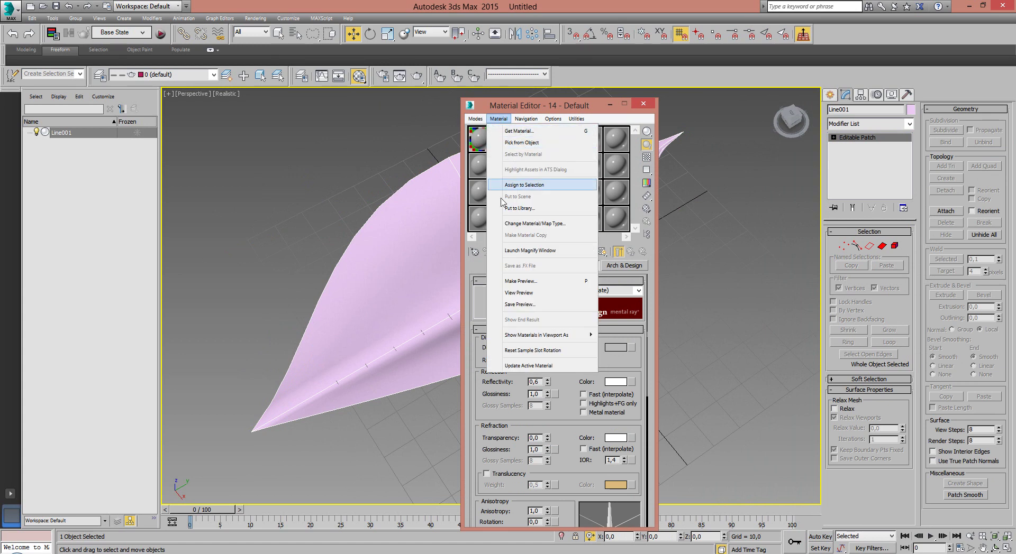
pyautogui.click(514, 132)
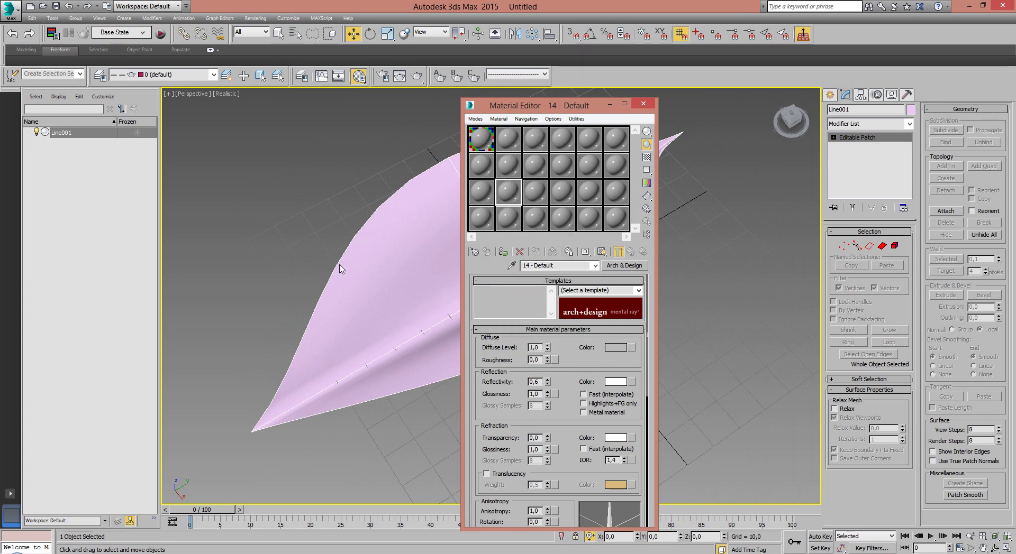
# - Make the slot a Standard material with olive-green Ambient/Diffuse and a higher Specular Level
pyautogui.doubleClick(421, 267)
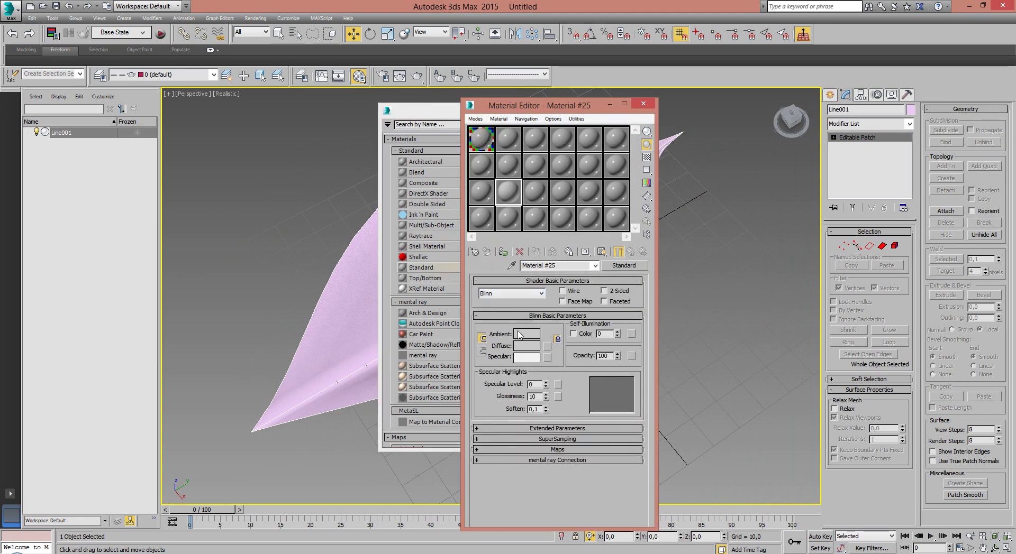
pyautogui.click(522, 335)
pyautogui.moveTo(234, 100); pyautogui.dragTo(236, 125)
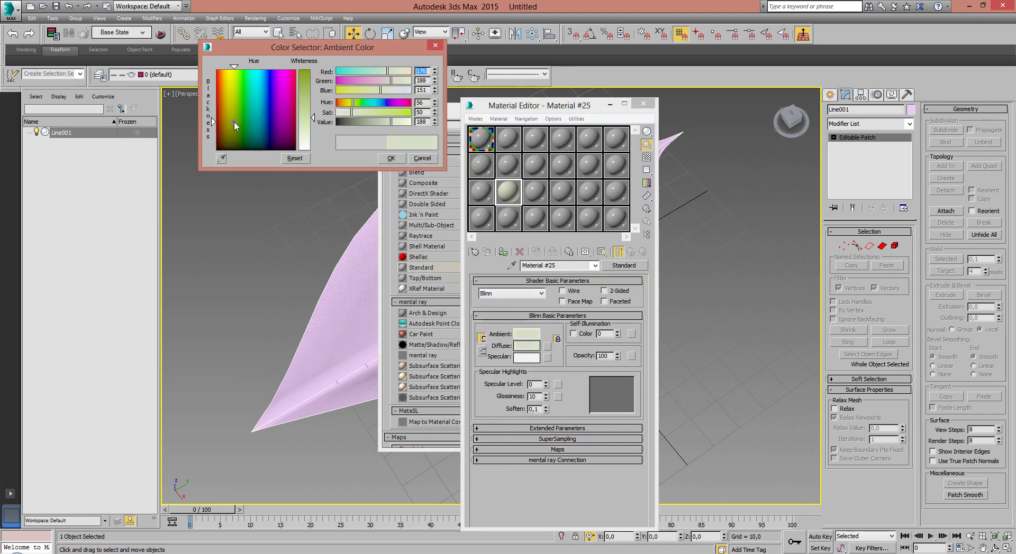
pyautogui.moveTo(305, 81); pyautogui.dragTo(305, 105)
pyautogui.click(391, 158)
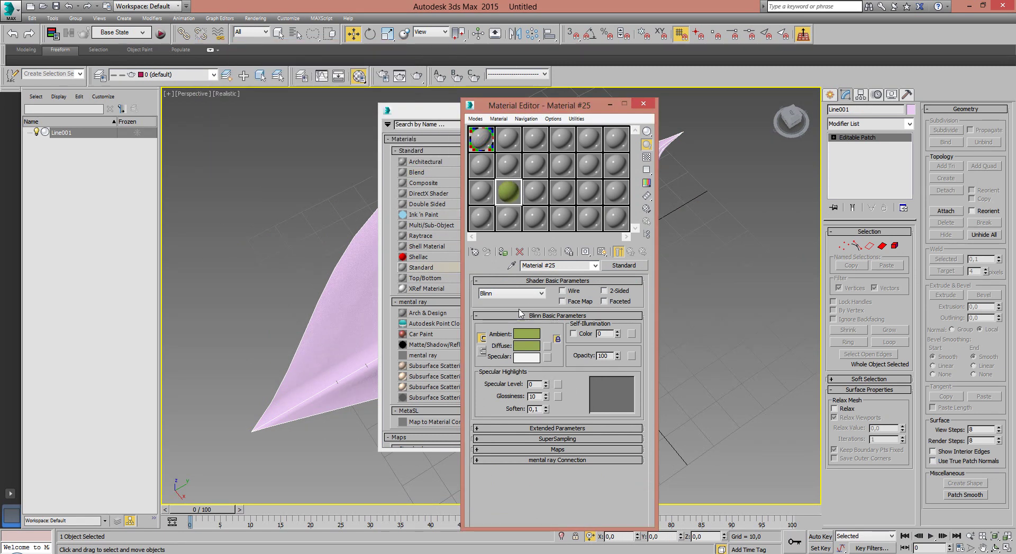
pyautogui.moveTo(547, 382); pyautogui.dragTo(546, 389)
# - Apply the green material to the leaf and switch the viewport to Shaded display
pyautogui.moveTo(510, 196); pyautogui.dragTo(357, 320)
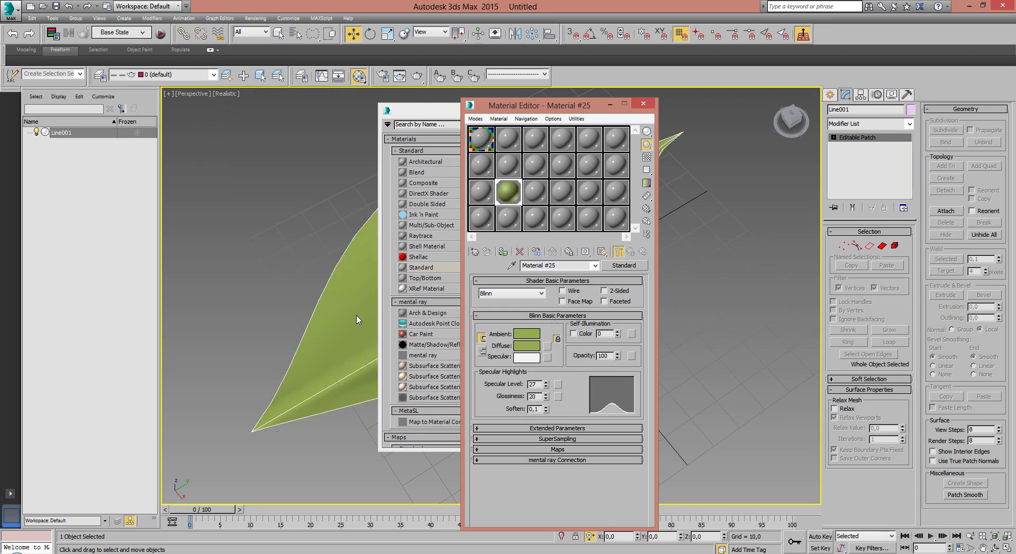
pyautogui.click(204, 103)
pyautogui.click(218, 94)
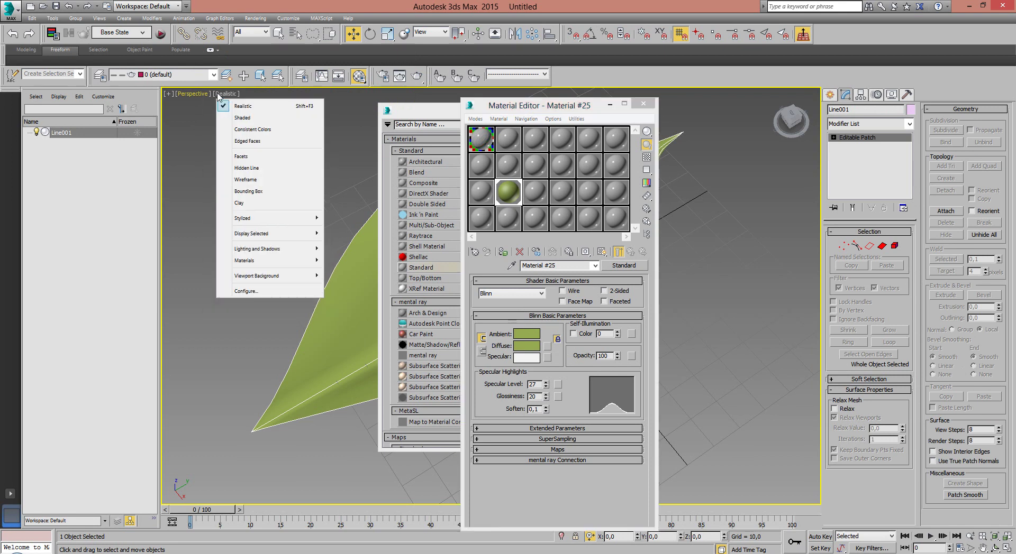
pyautogui.click(252, 119)
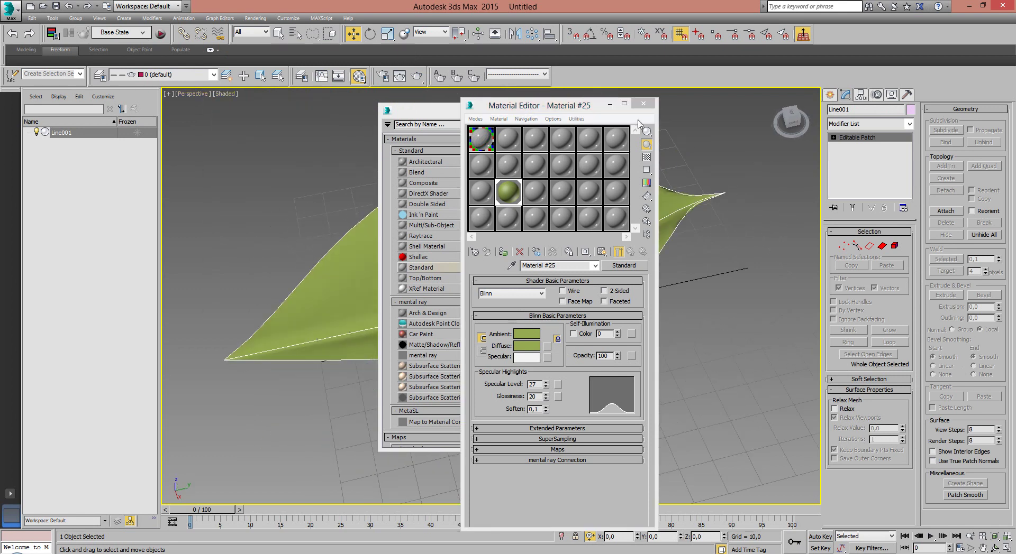
# - Make the leaf material 2-Sided, close the Material Editor, and orbit around the leaf
pyautogui.click(644, 105)
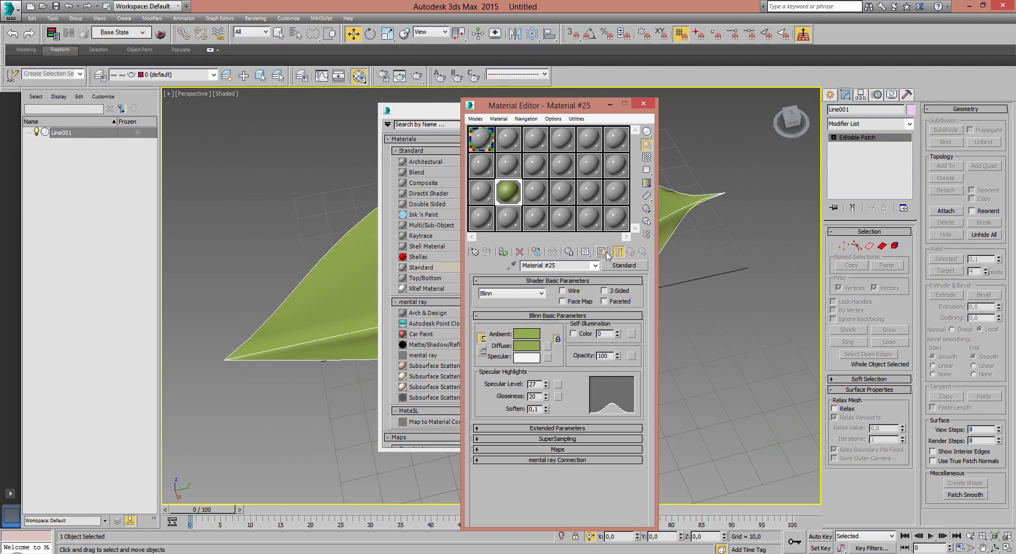
pyautogui.click(604, 292)
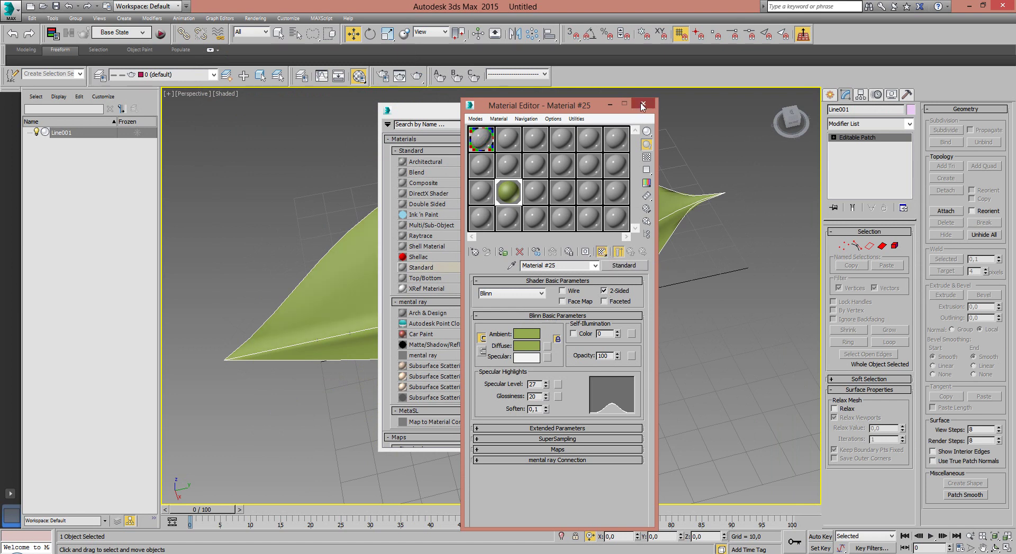
pyautogui.click(642, 108)
pyautogui.click(628, 110)
pyautogui.keyDown('alt'); pyautogui.moveTo(590, 132); pyautogui.dragTo(457, 104, button='middle'); pyautogui.keyUp('alt')
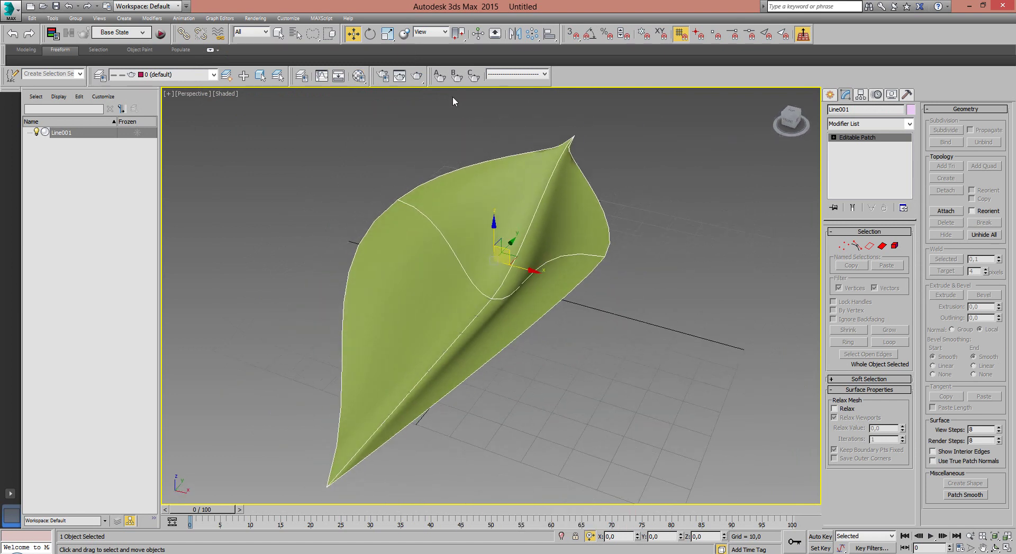
# - Test-render the leaf, then enable Force 2-Sided and set output size to PAL D-1 (720×576)
pyautogui.click(417, 77)
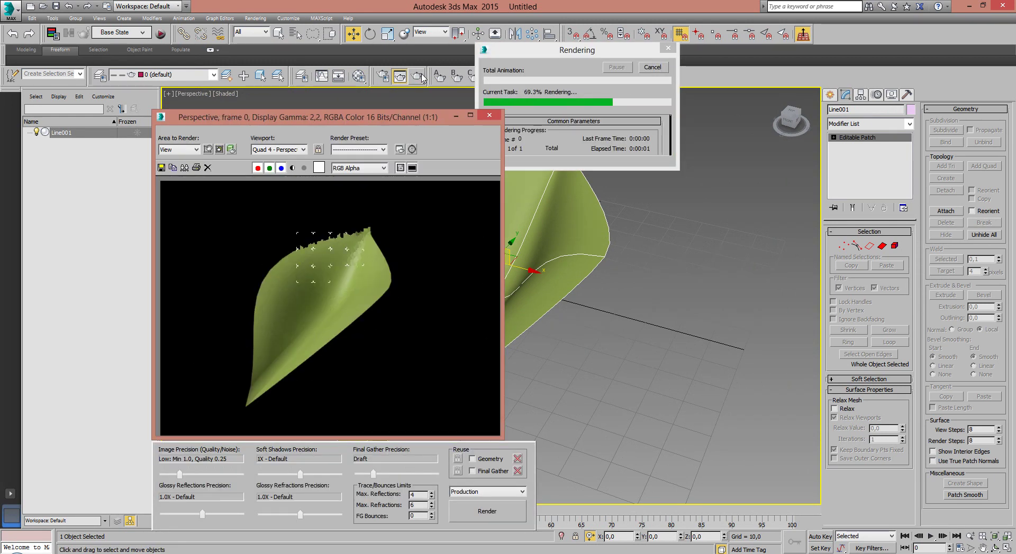
pyautogui.click(487, 117)
pyautogui.click(385, 80)
pyautogui.click(448, 300)
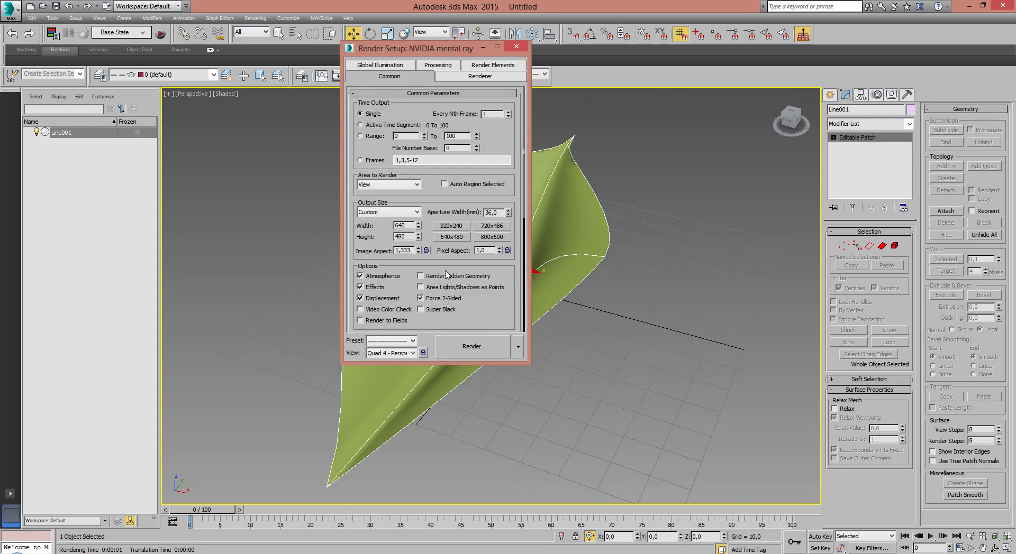
pyautogui.click(389, 212)
pyautogui.click(389, 339)
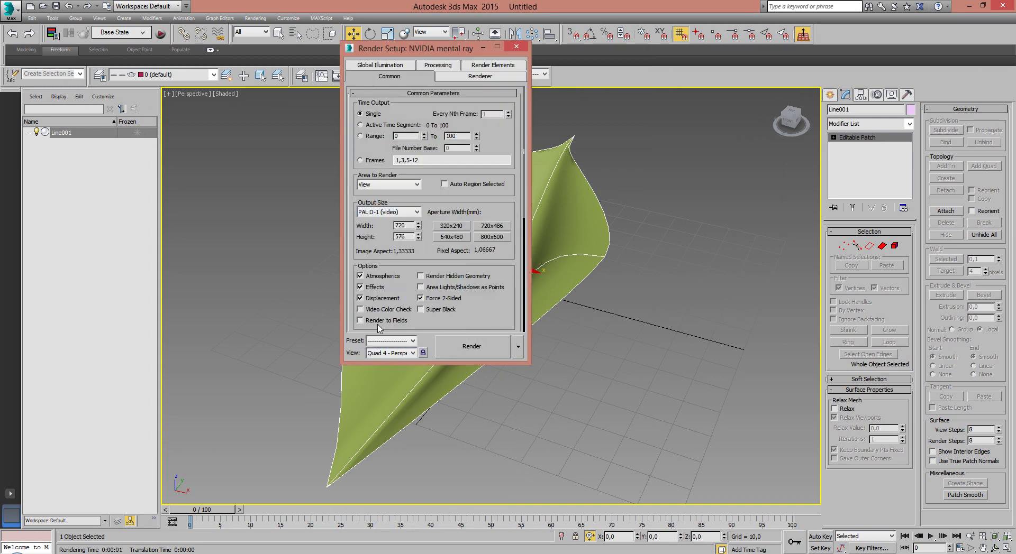
pyautogui.click(523, 51)
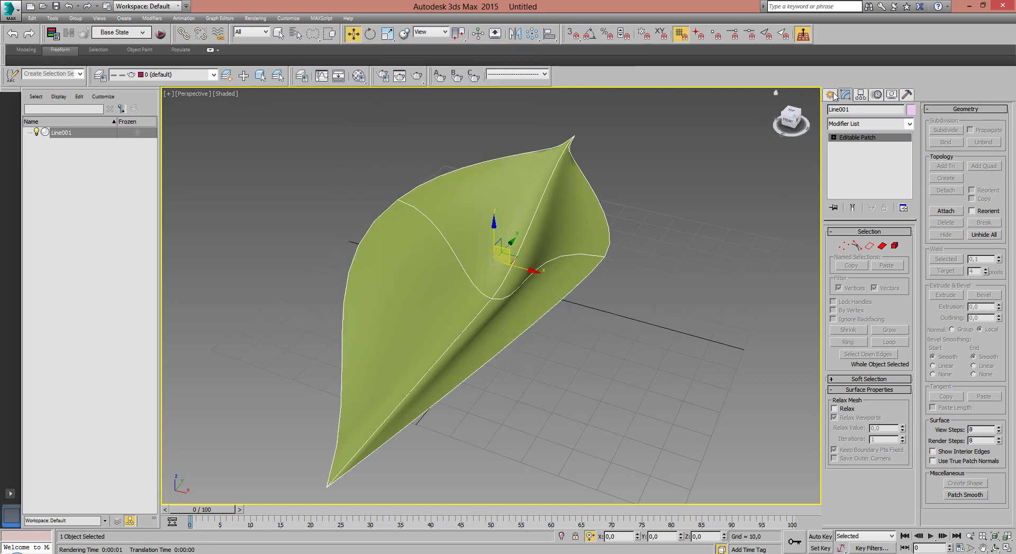
pyautogui.click(830, 94)
pyautogui.moveTo(697, 321)
pyautogui.keyDown('alt'); pyautogui.mouseDown(button='middle')
pyautogui.moveTo(682, 317)
pyautogui.moveTo(714, 330)
pyautogui.moveTo(760, 280)
pyautogui.moveTo(708, 290)
pyautogui.moveTo(651, 355)
pyautogui.moveTo(537, 369)
pyautogui.moveTo(499, 351)
pyautogui.moveTo(430, 367)
pyautogui.moveTo(397, 322)
pyautogui.moveTo(387, 360)
pyautogui.moveTo(504, 335)
pyautogui.moveTo(466, 335)
pyautogui.moveTo(485, 269)
pyautogui.mouseUp(button='middle'); pyautogui.keyUp('alt')
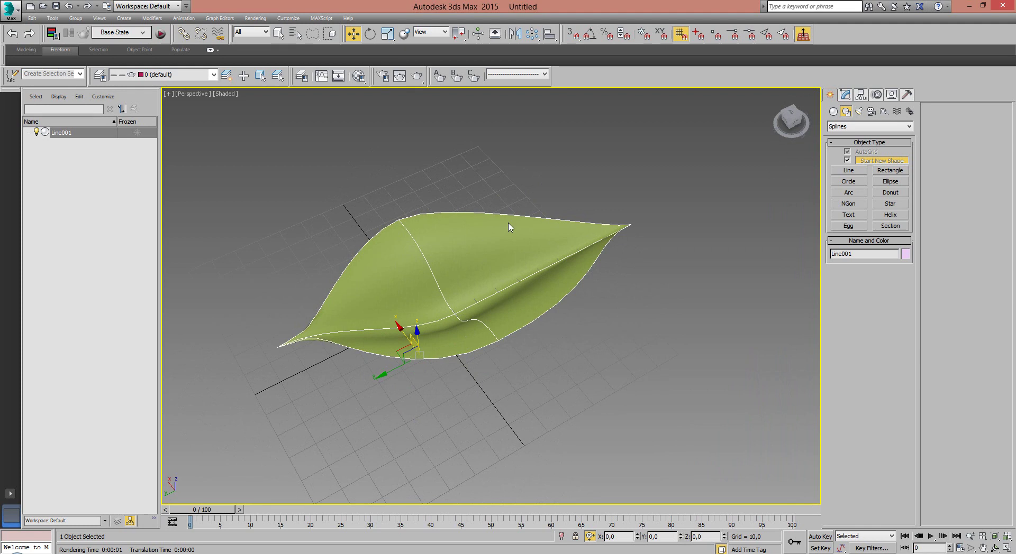
pyautogui.moveTo(478, 236)
pyautogui.keyDown('alt'); pyautogui.mouseDown(button='middle')
pyautogui.moveTo(528, 299)
pyautogui.moveTo(544, 281)
pyautogui.moveTo(554, 316)
pyautogui.moveTo(491, 295)
pyautogui.mouseUp(button='middle'); pyautogui.keyUp('alt')
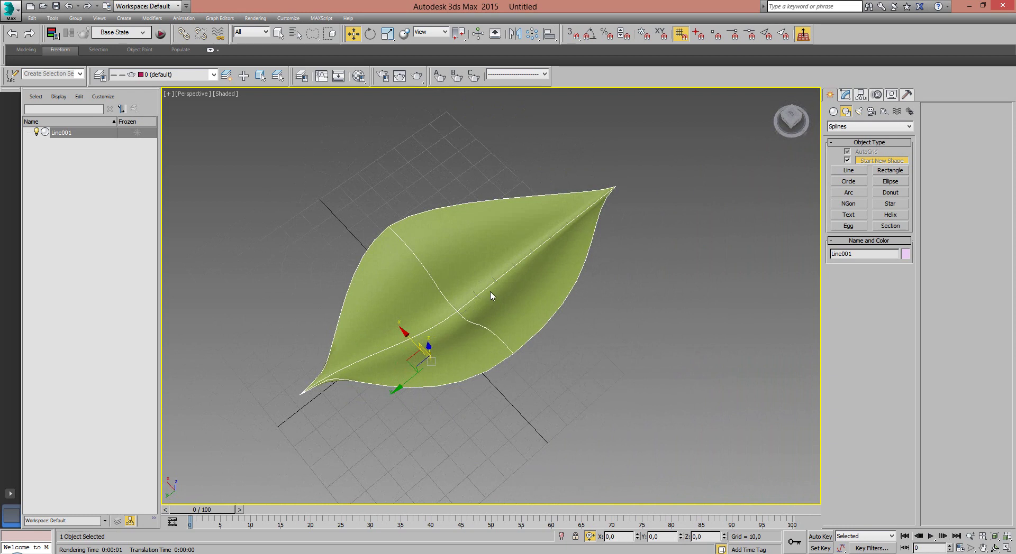
pyautogui.rightClick(482, 227)
pyautogui.press('Escape')
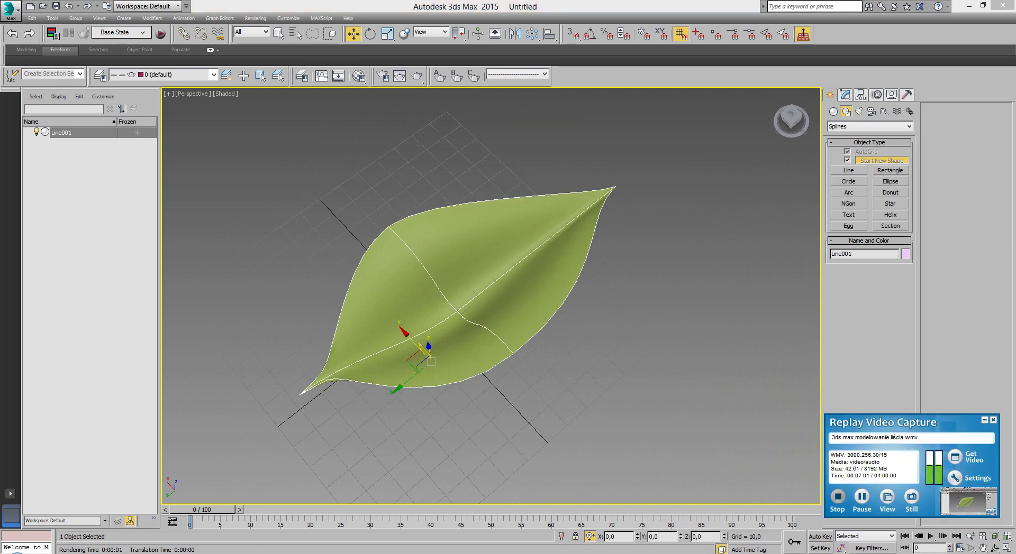